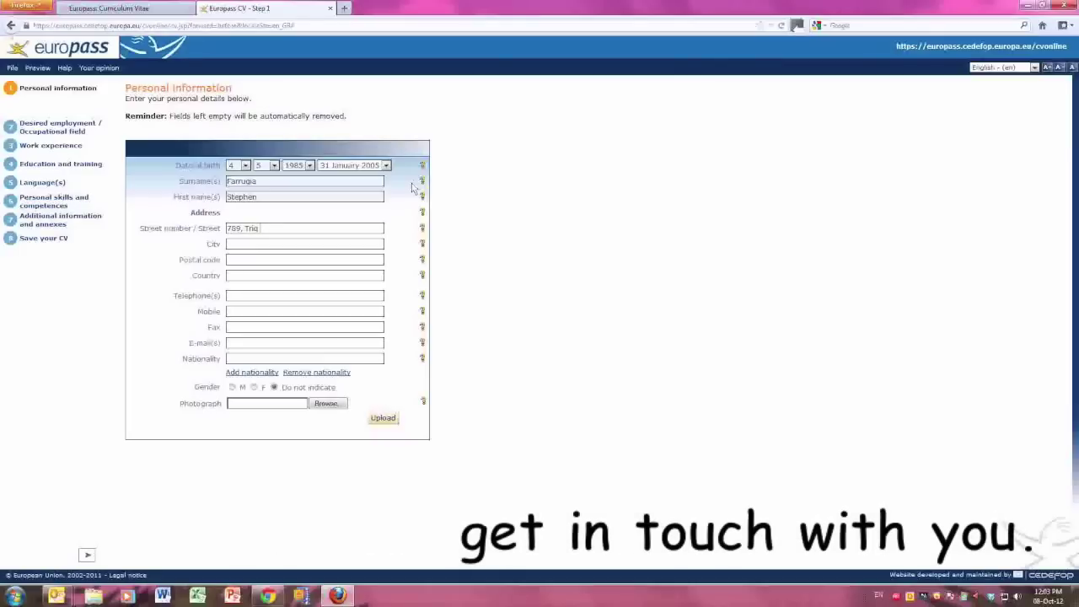
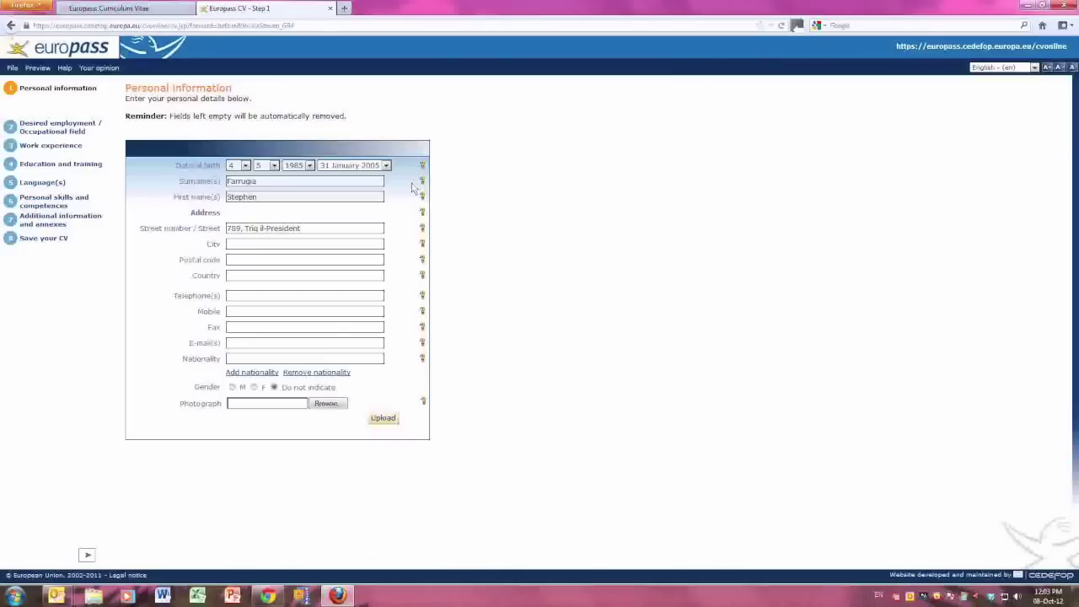
Complete the street, city and country (Malta), then enter the telephone, mobile and e-mail details.
{"action": "key", "text": "Tab"}
{"action": "type", "text": "Attard"}
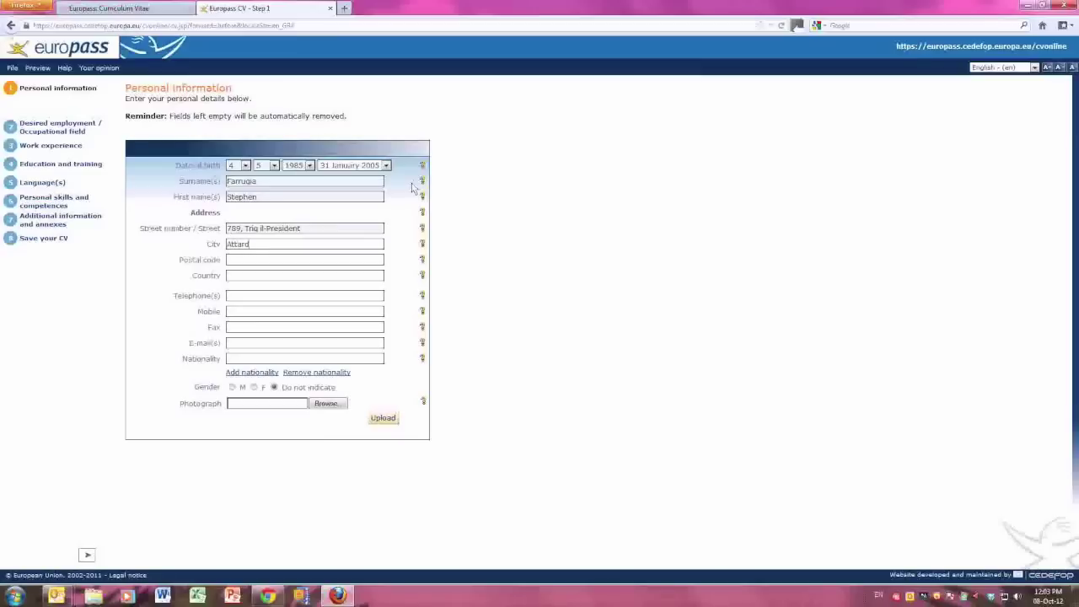
{"action": "key", "text": "Tab"}
{"action": "type", "text": "Malt"}
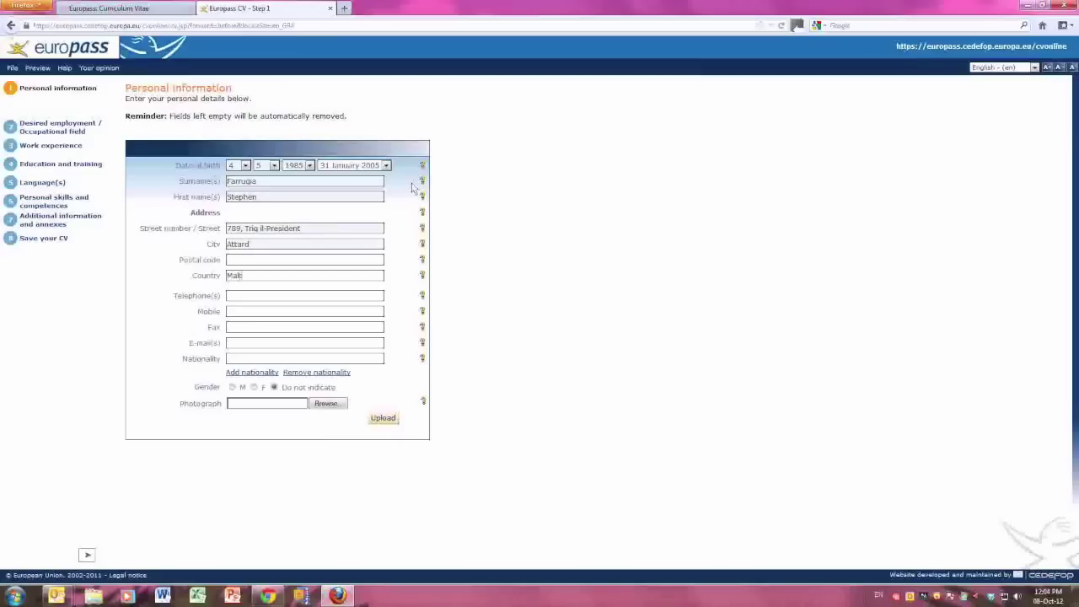
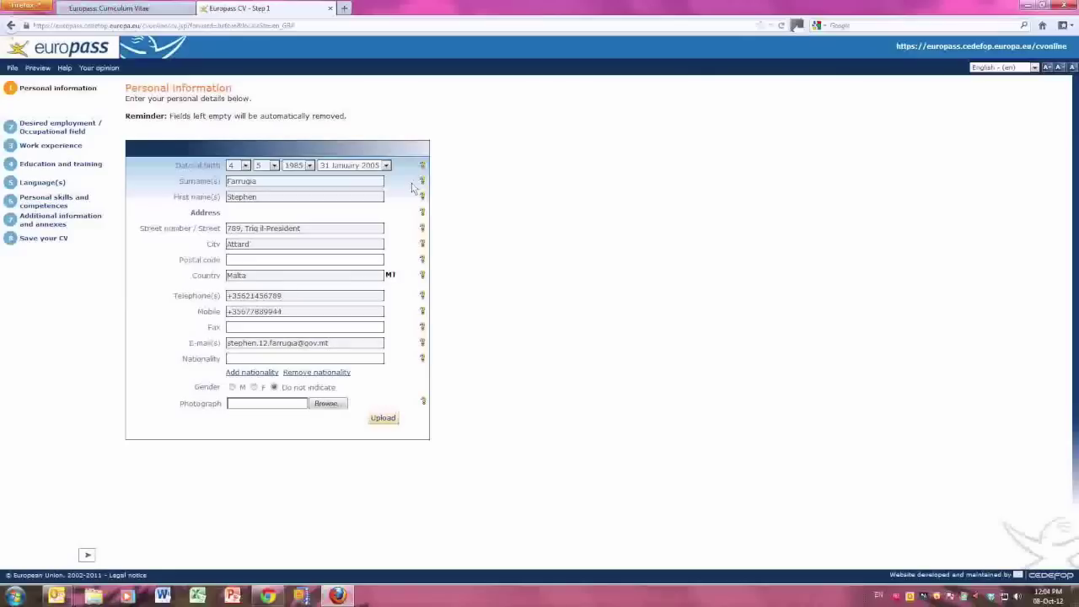
Enter Maltese as nationality and male as gender, then advance to the next step.
{"action": "type", "text": "Maltese"}
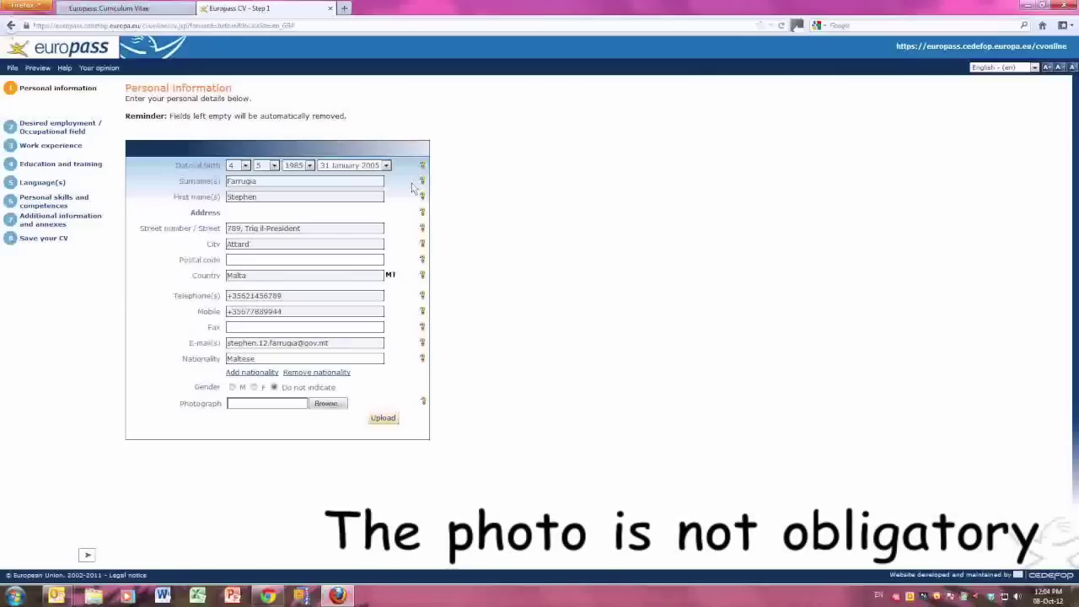
{"action": "left_click", "coordinate": [235, 389]}
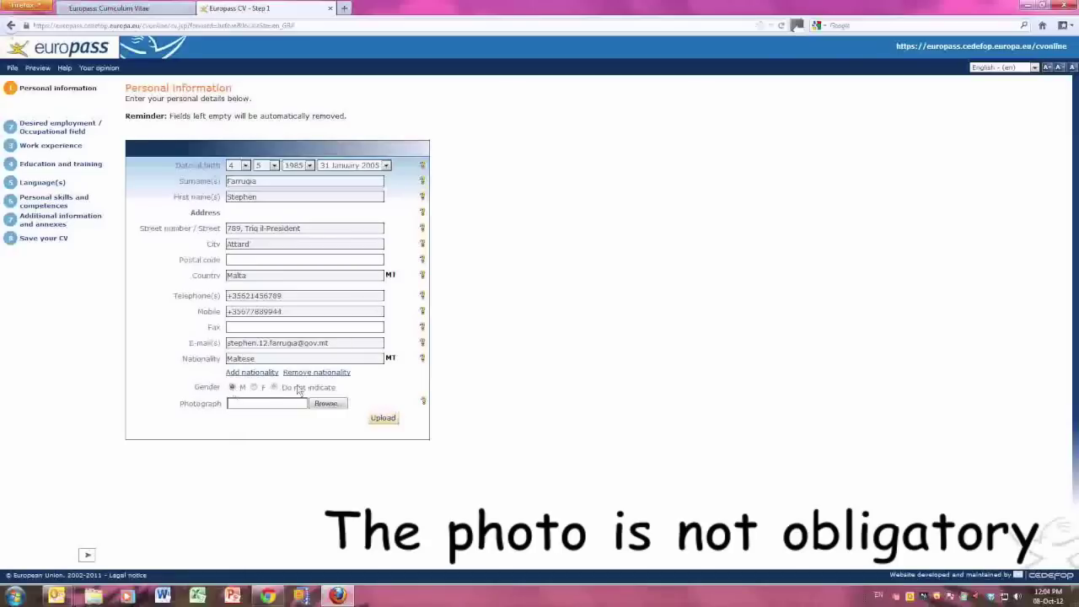
{"action": "left_click", "coordinate": [88, 556]}
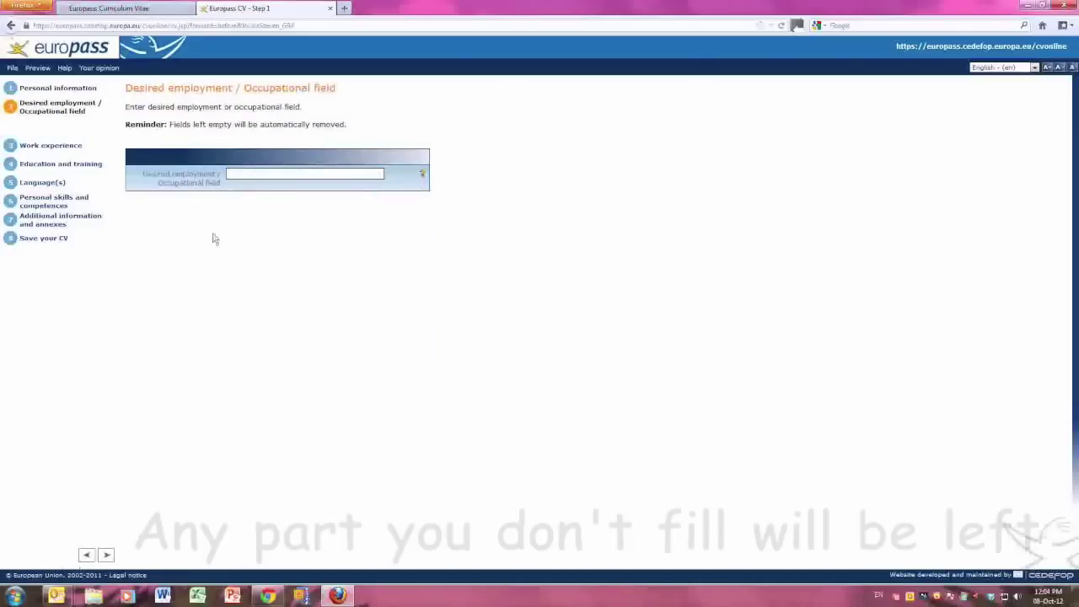
Enter 'Full Time Social Worker' as the desired occupational field.
{"action": "left_click", "coordinate": [235, 175]}
{"action": "type", "text": "Fu"}
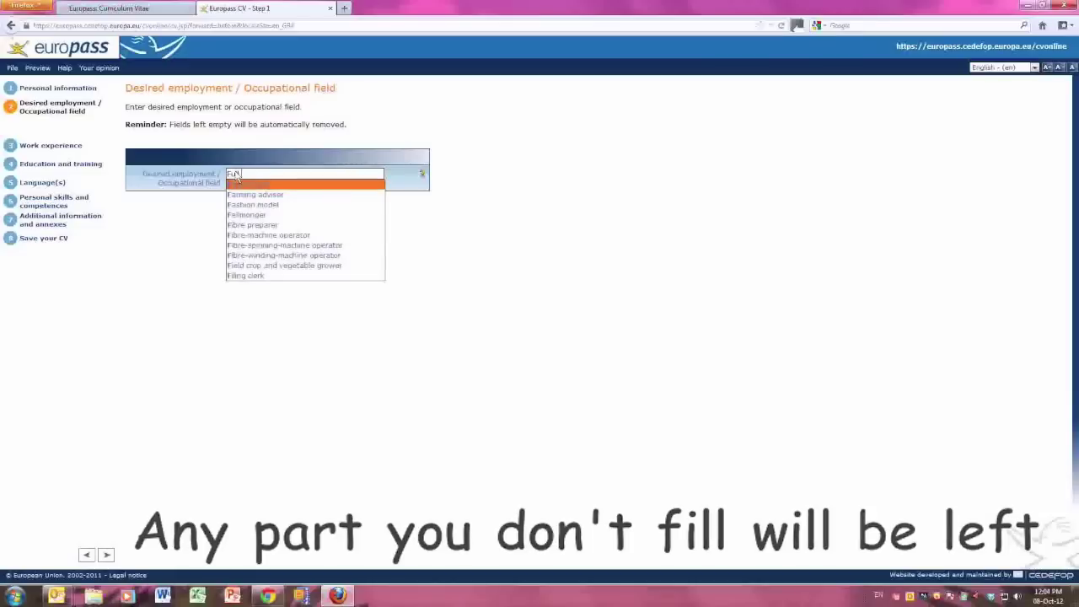
{"action": "type", "text": "ll Time Social Worker"}
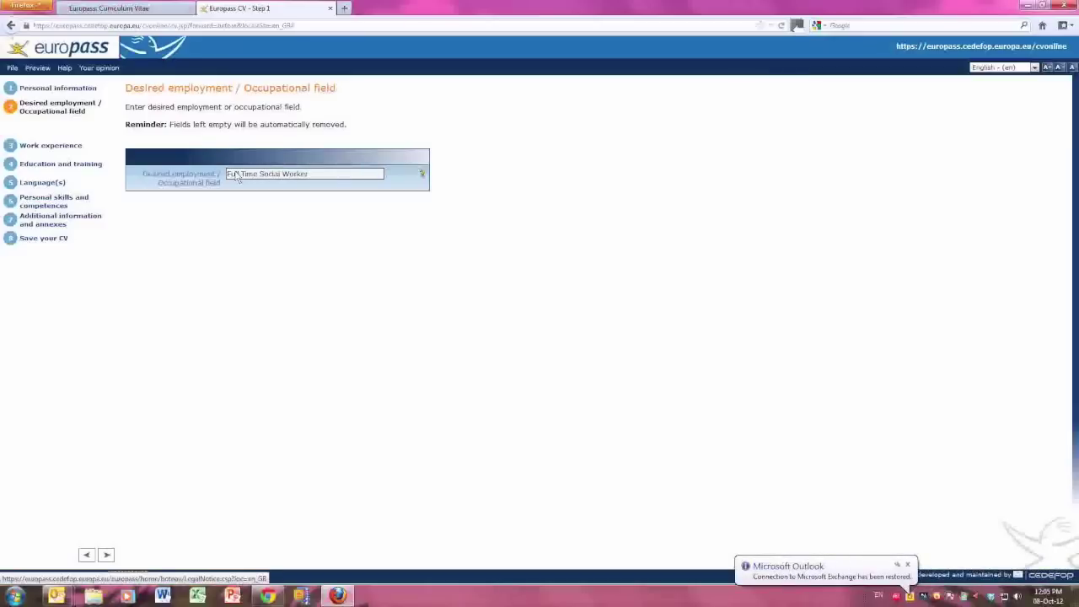
In Work experience, set the start date to 1/3/2011 in the '31 January 2005' format.
{"action": "left_click", "coordinate": [106, 552]}
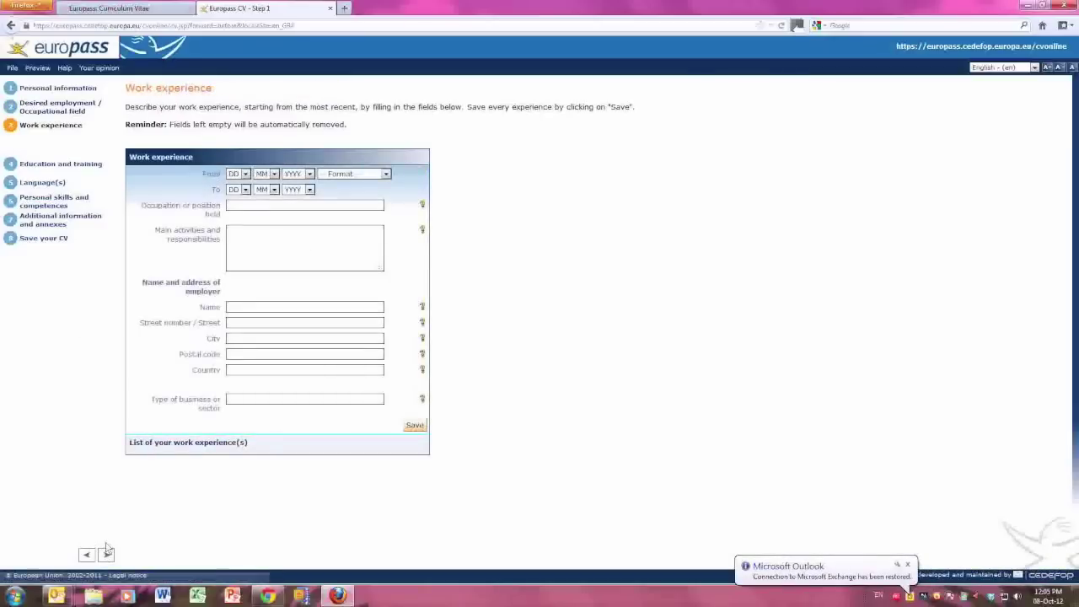
{"action": "left_click", "coordinate": [238, 174]}
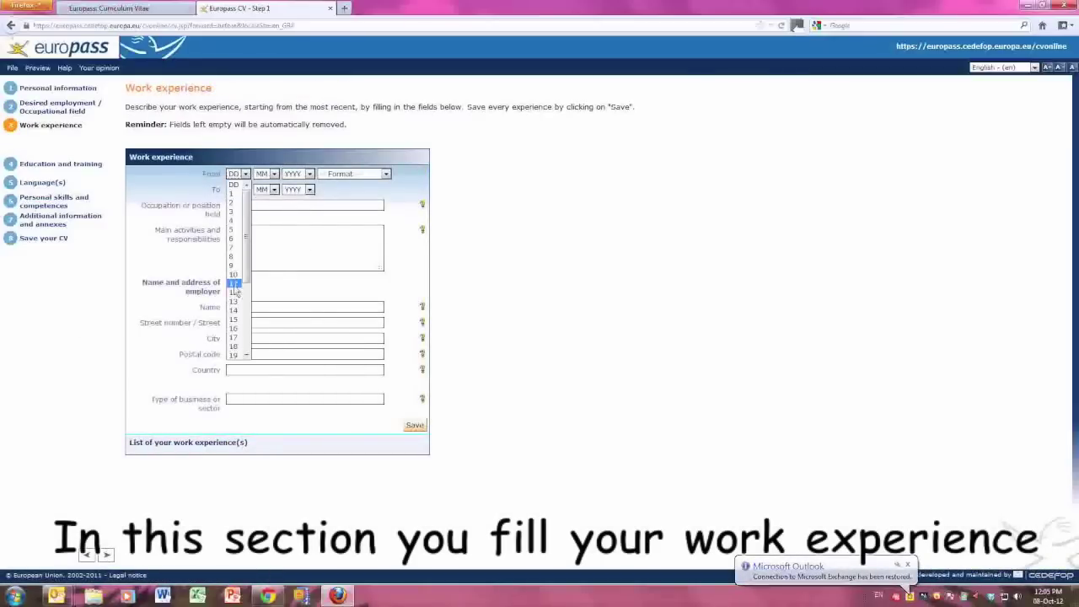
{"action": "left_click", "coordinate": [235, 355]}
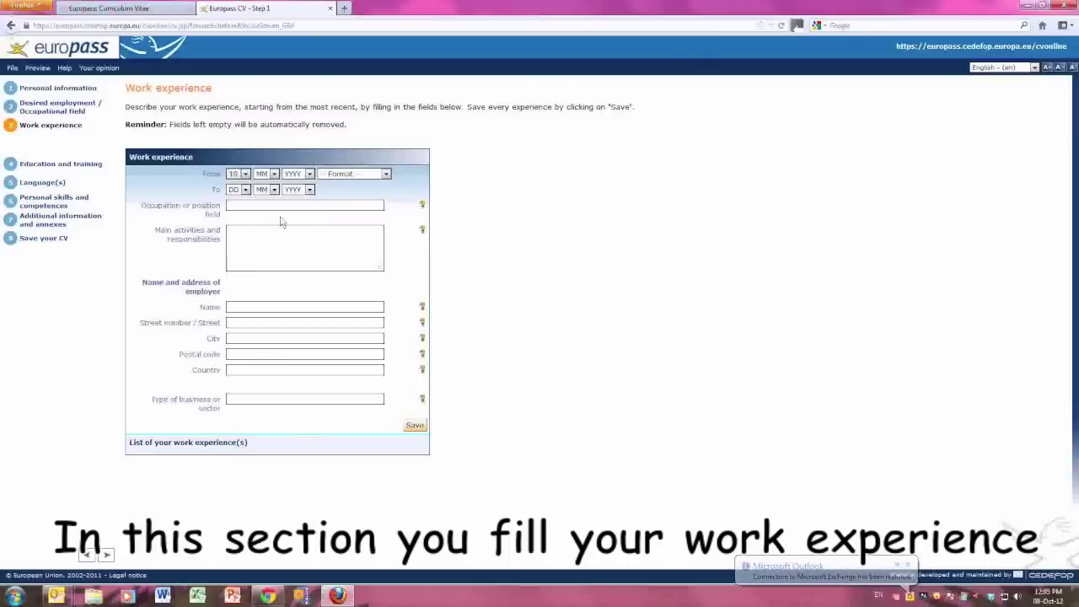
{"action": "left_click", "coordinate": [273, 175]}
{"action": "left_click", "coordinate": [266, 261]}
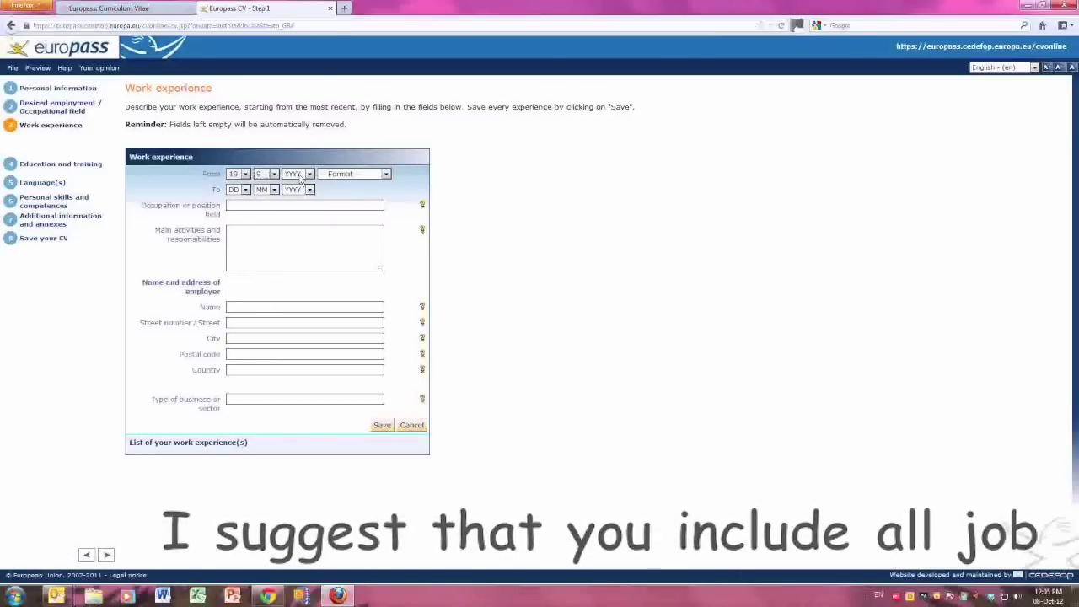
{"action": "left_click", "coordinate": [273, 173]}
{"action": "left_click", "coordinate": [261, 193]}
{"action": "left_click", "coordinate": [246, 173]}
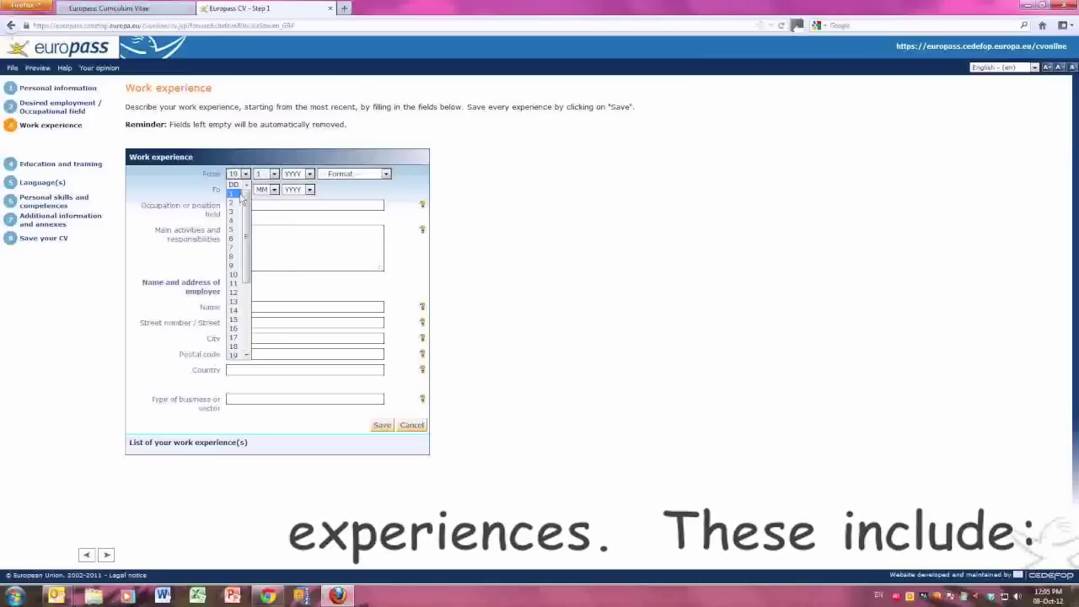
{"action": "left_click", "coordinate": [232, 193]}
{"action": "left_click", "coordinate": [309, 173]}
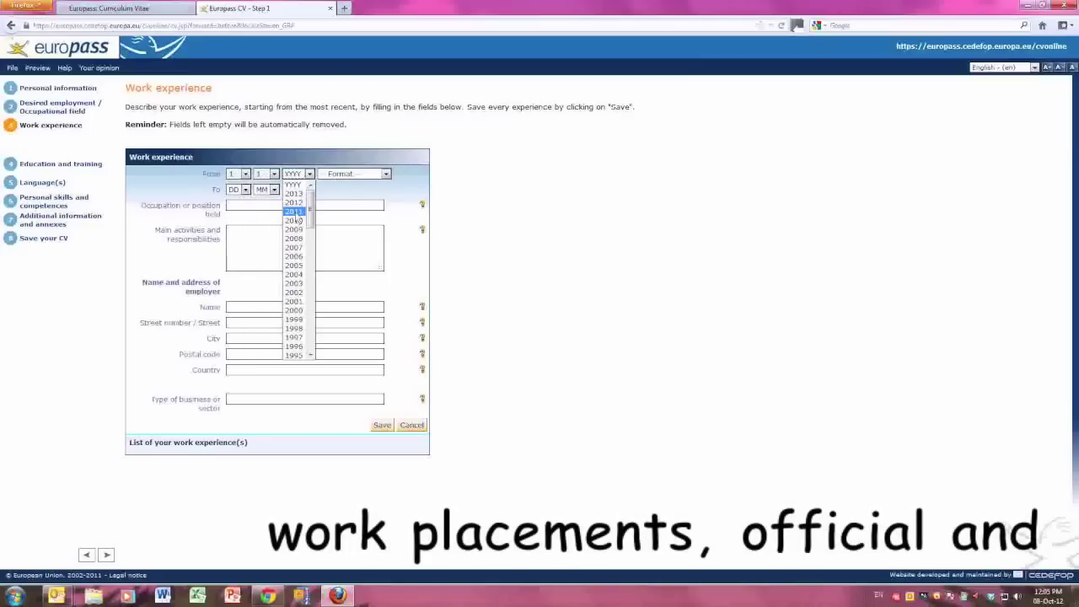
{"action": "left_click", "coordinate": [295, 213]}
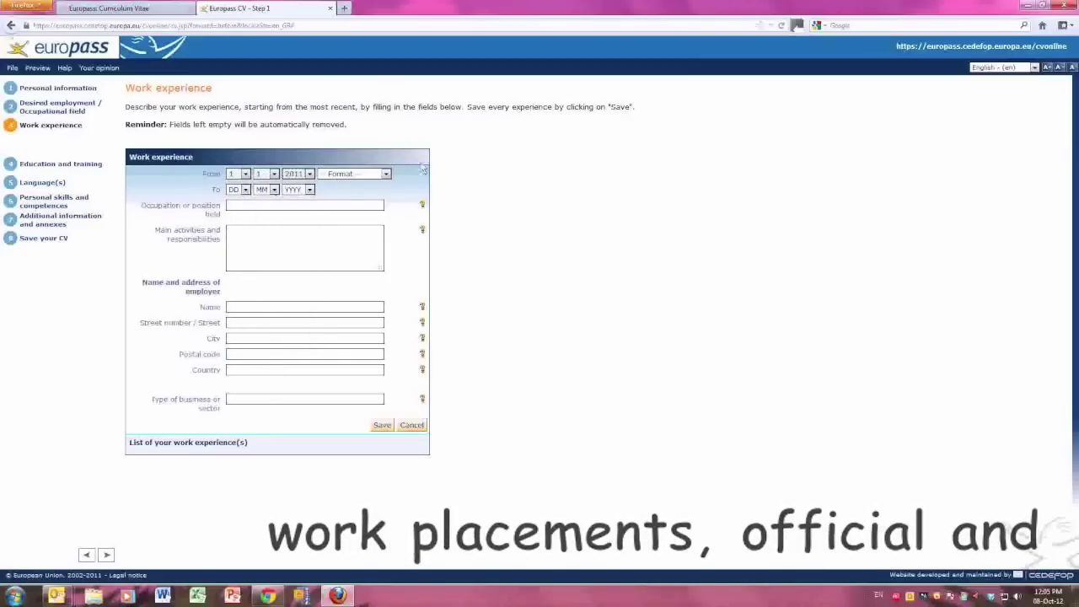
{"action": "left_click", "coordinate": [354, 173]}
{"action": "left_click", "coordinate": [353, 221]}
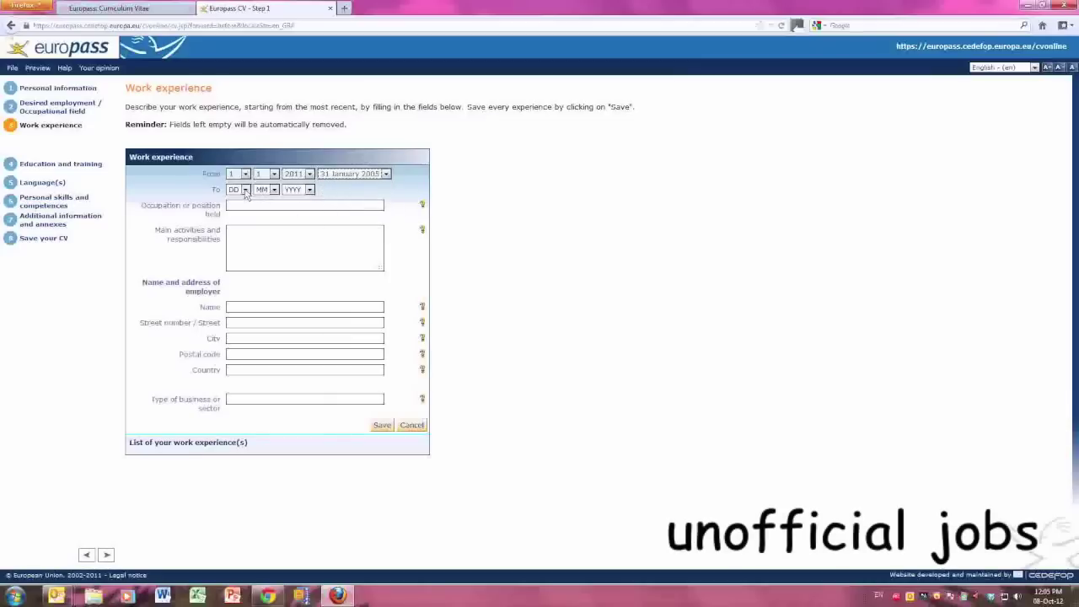
Leave the end day, month and year blank (--).
{"action": "left_click", "coordinate": [245, 190]}
{"action": "left_click", "coordinate": [235, 210]}
{"action": "left_click", "coordinate": [268, 190]}
{"action": "left_click", "coordinate": [272, 210]}
{"action": "left_click", "coordinate": [297, 190]}
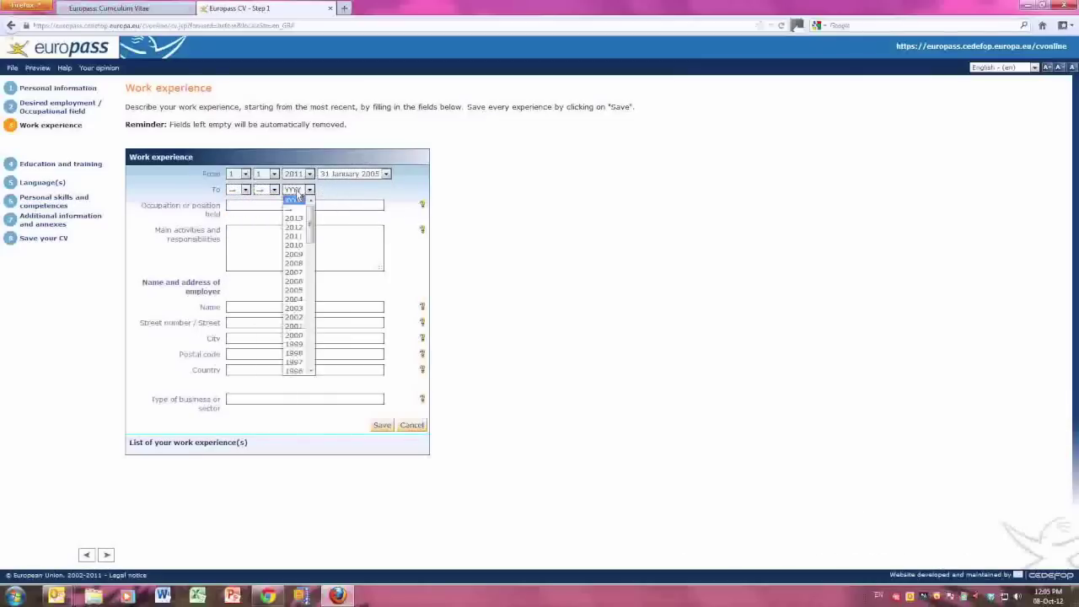
{"action": "left_click", "coordinate": [295, 211]}
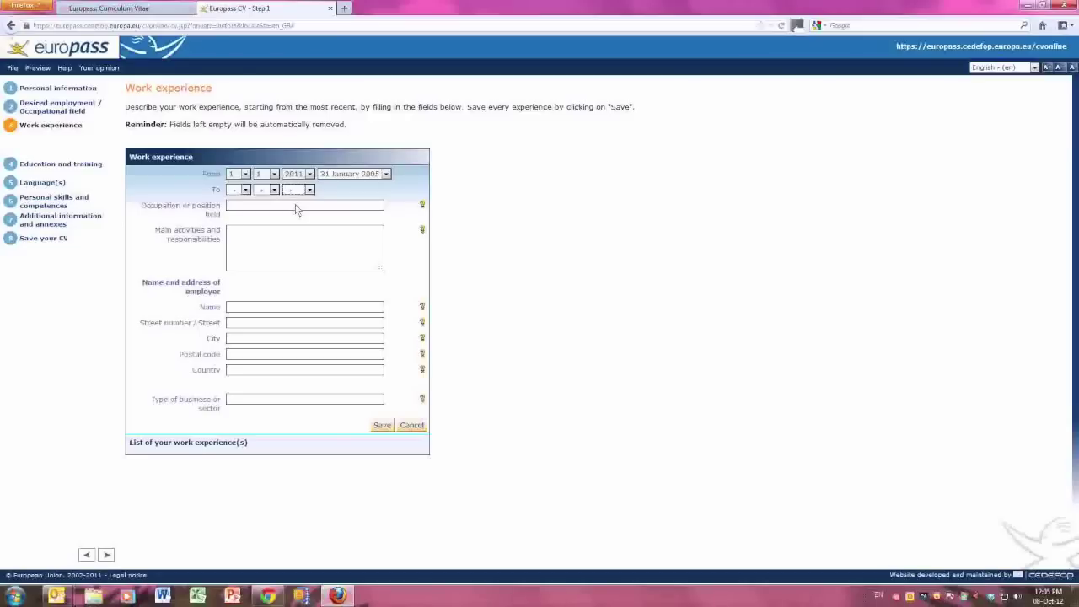
{"action": "left_click", "coordinate": [250, 210]}
Enter Assistant Lecturer with its MCAST lesson-preparation duties and employer details, then save the entry.
{"action": "type", "text": "Assis"}
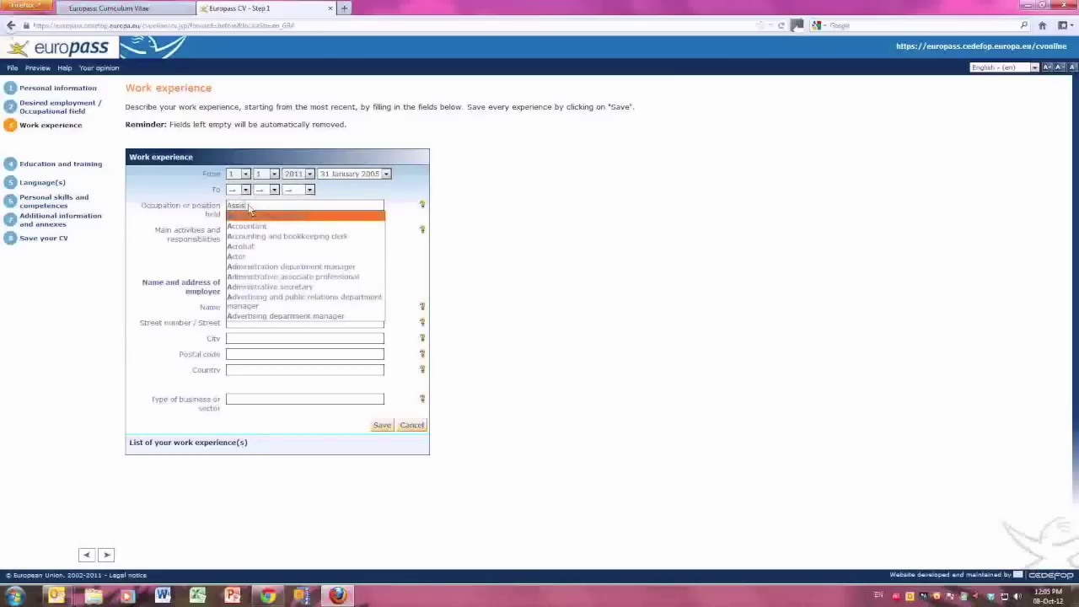
{"action": "type", "text": "tant Le"}
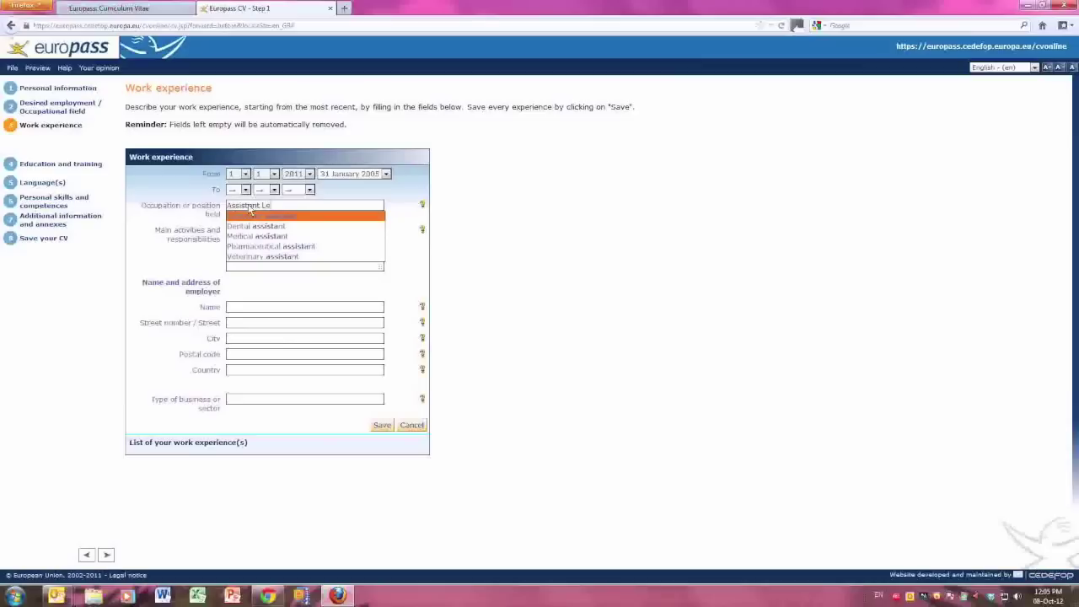
{"action": "type", "text": "cturer"}
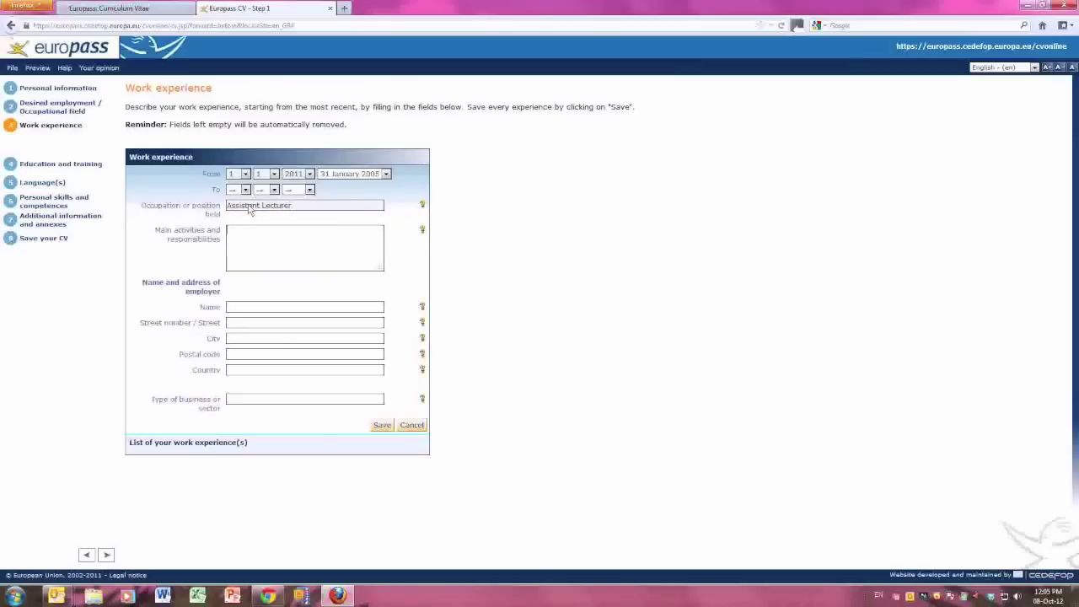
{"action": "type", "text": "At MCAST I have the respons"}
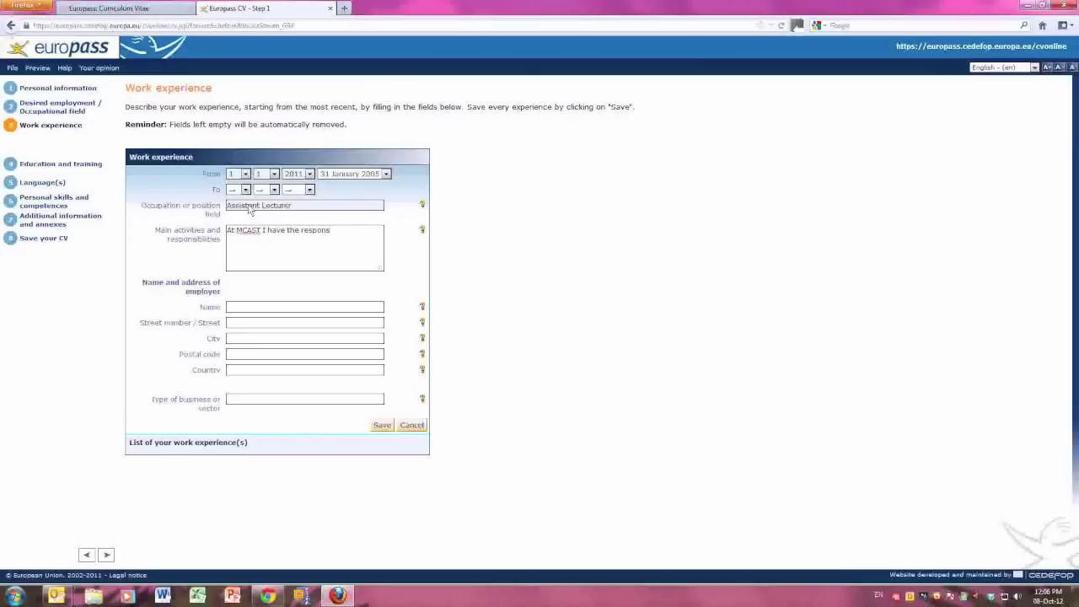
{"action": "type", "text": "ibility to prepare"}
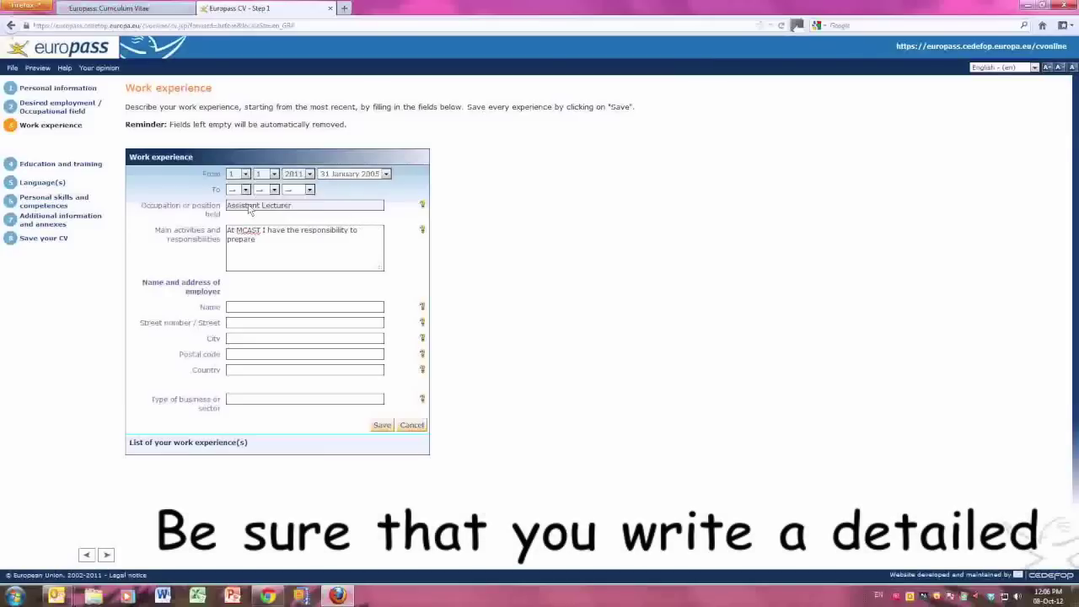
{"action": "type", "text": " lessons and"}
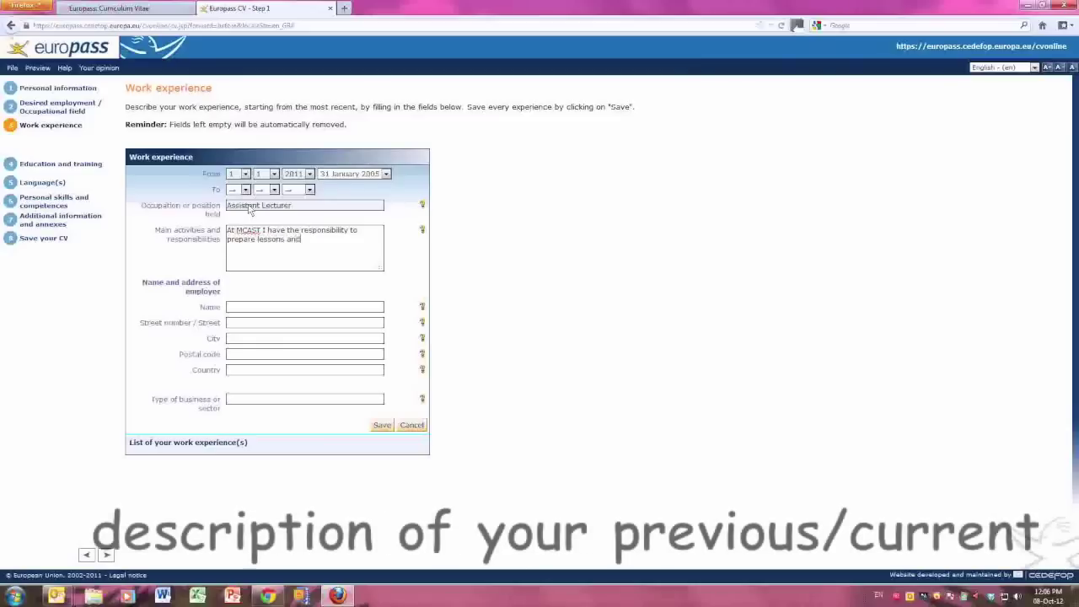
{"action": "type", "text": " deliver "}
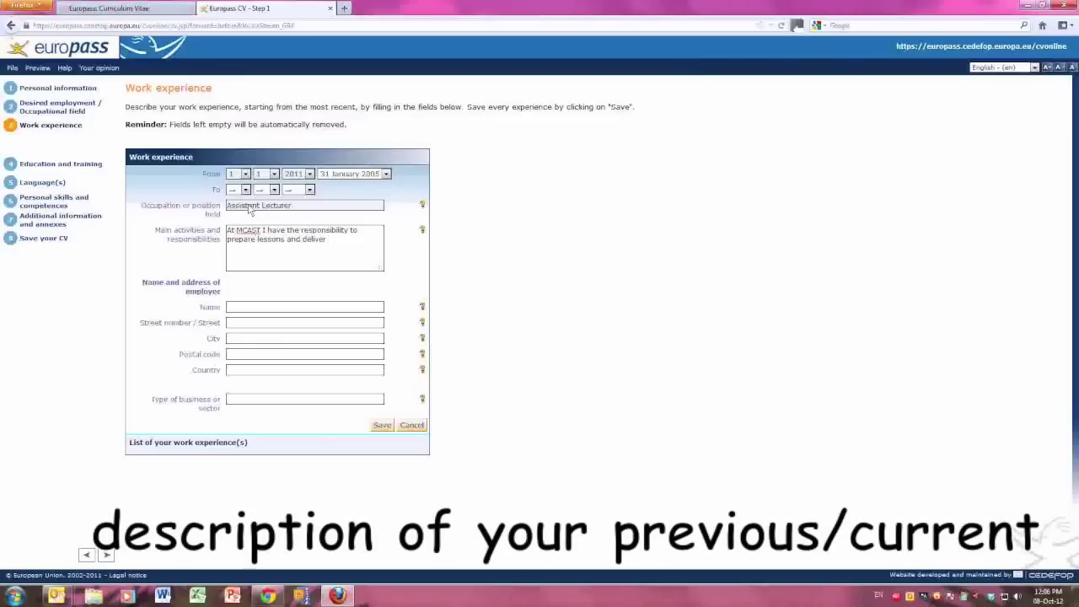
{"action": "type", "text": "these"}
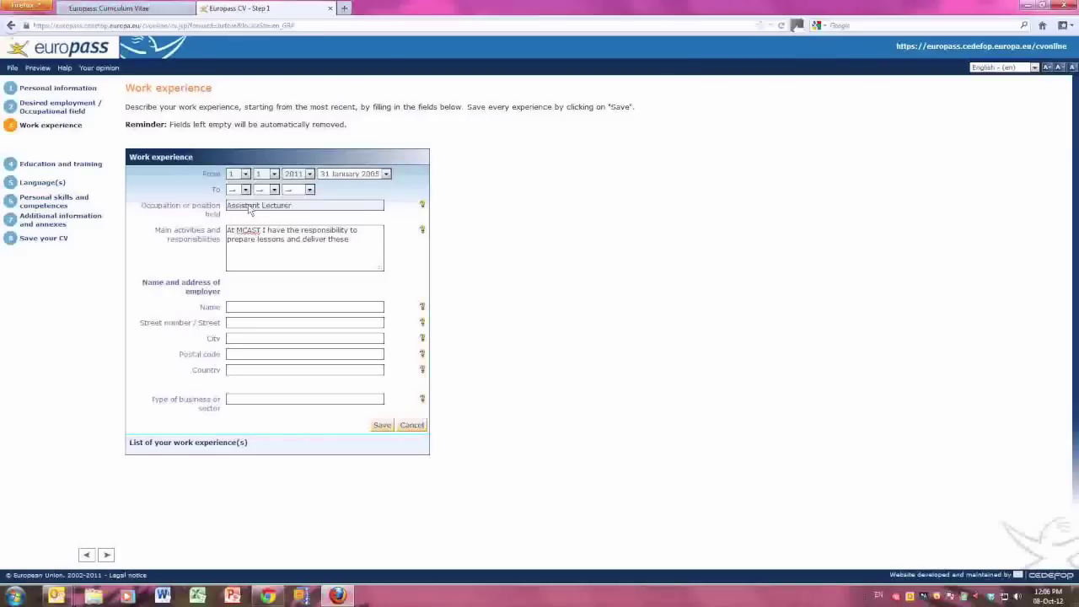
{"action": "type", "text": "lessons"}
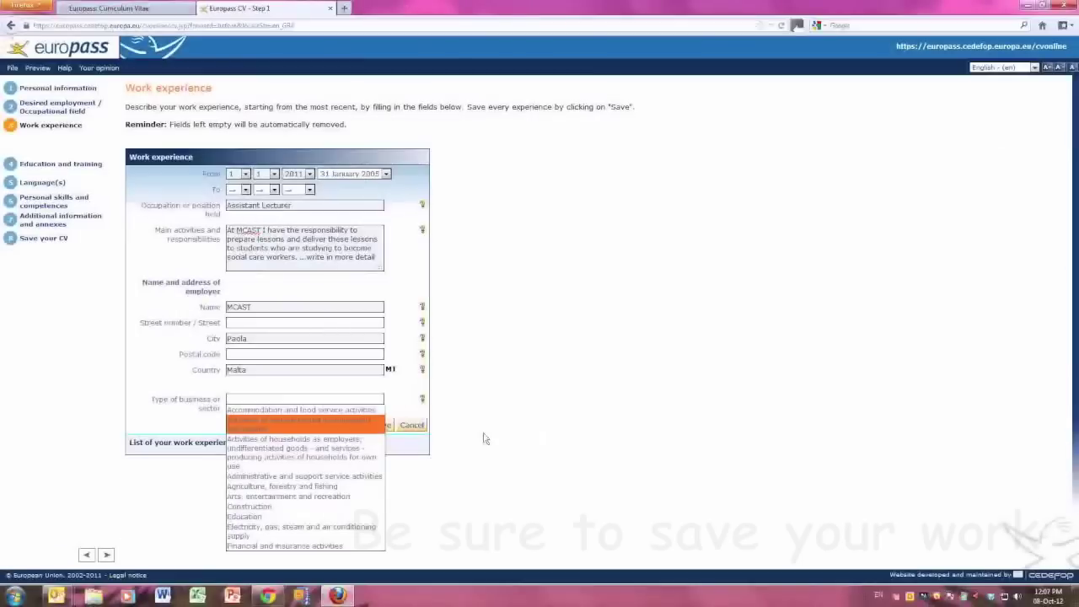
{"action": "left_click", "coordinate": [469, 432]}
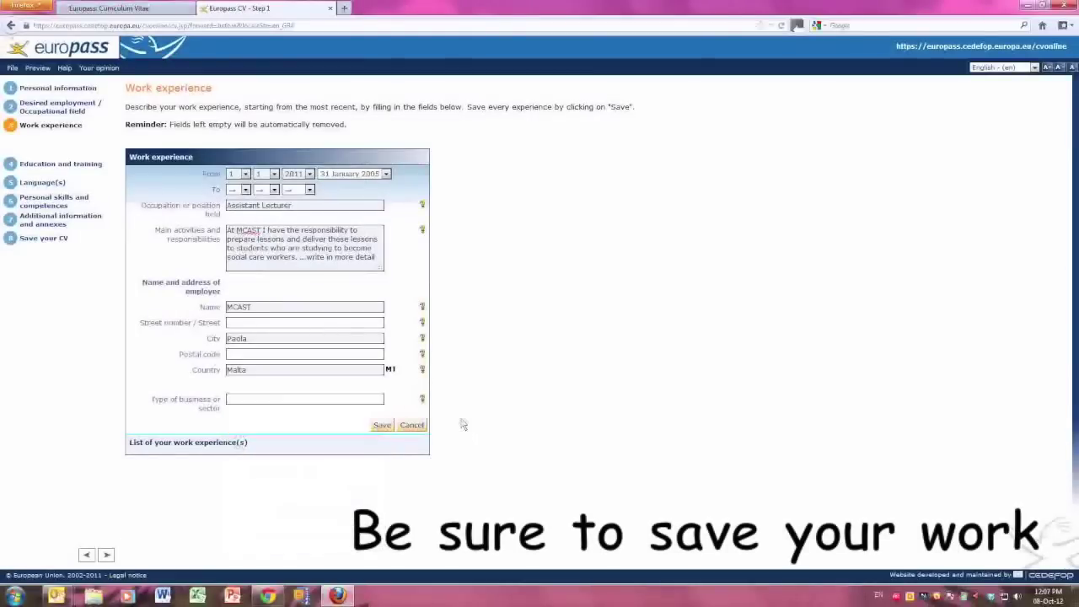
{"action": "left_click", "coordinate": [382, 425]}
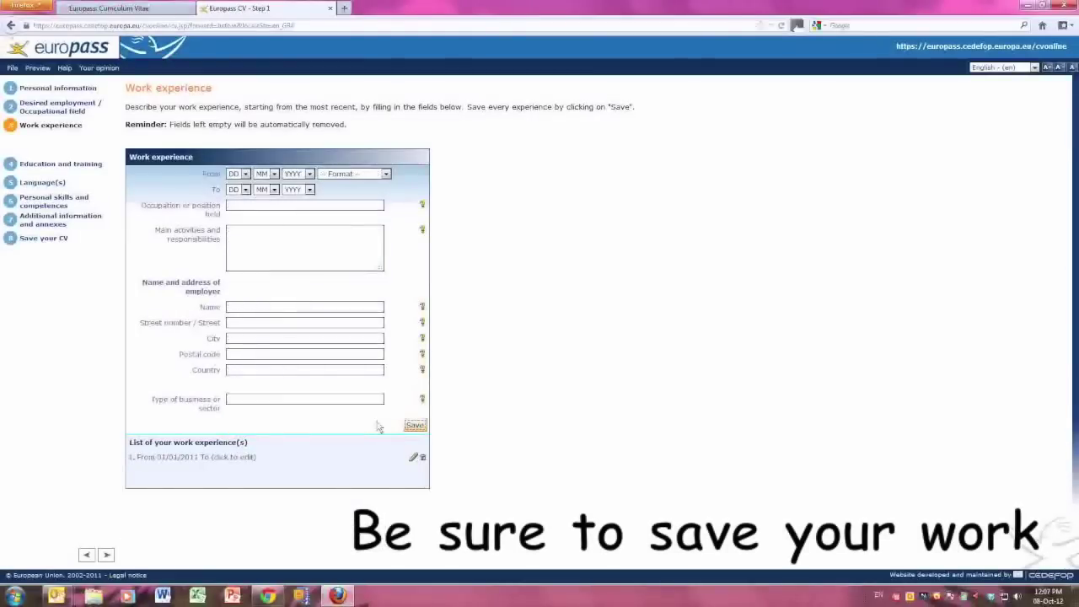
Date the new work entry from 2/8/2010 to 20/12/2010 in the '31 January 2005' format.
{"action": "left_click", "coordinate": [244, 174]}
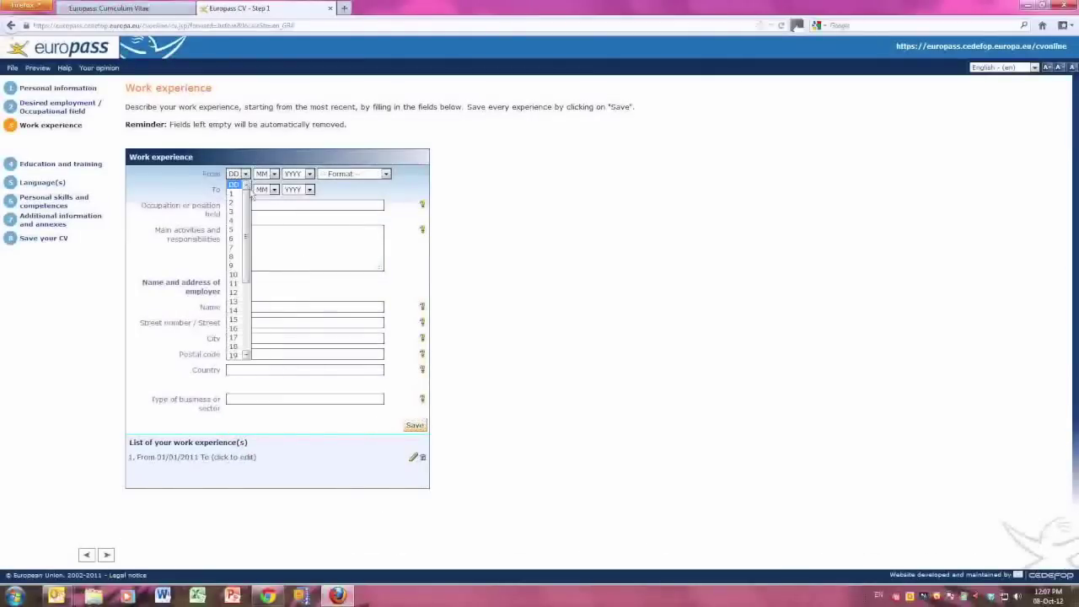
{"action": "left_click", "coordinate": [240, 200]}
{"action": "left_click", "coordinate": [272, 174]}
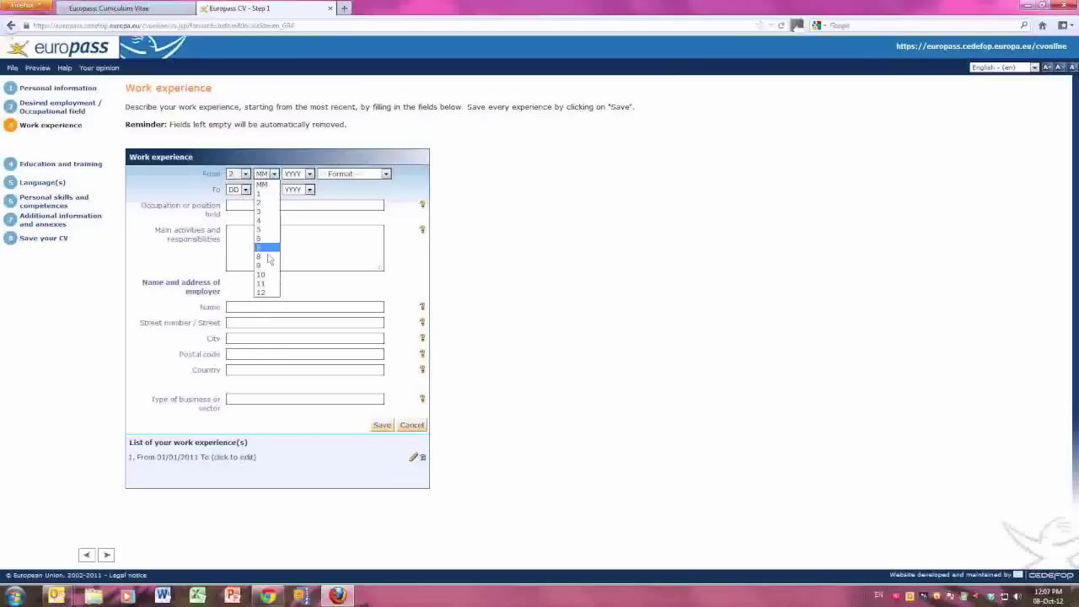
{"action": "left_click", "coordinate": [265, 255]}
{"action": "left_click", "coordinate": [307, 175]}
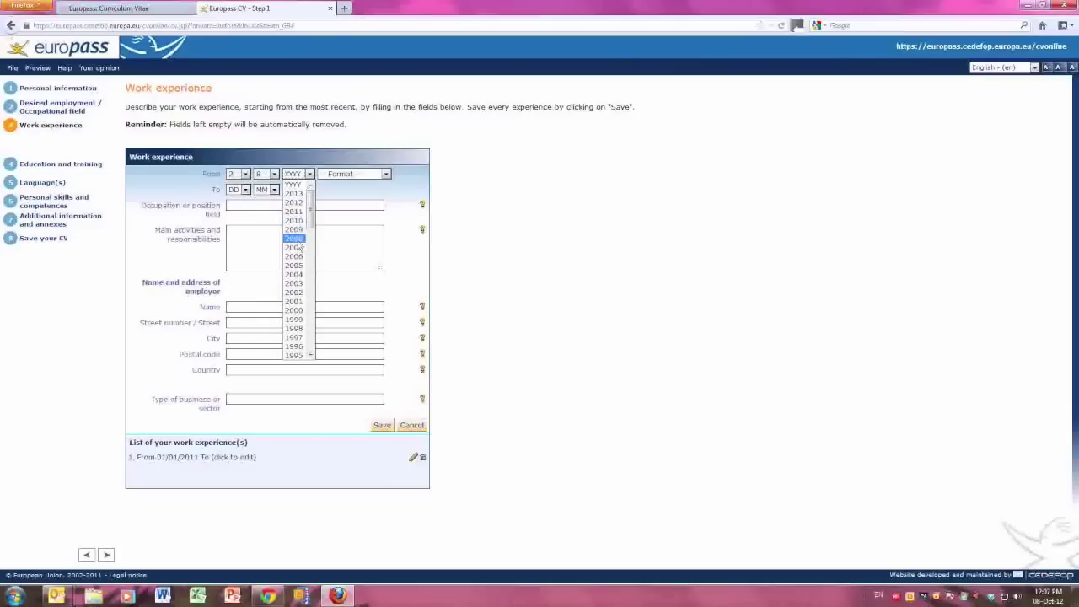
{"action": "left_click", "coordinate": [302, 221]}
{"action": "left_click", "coordinate": [333, 174]}
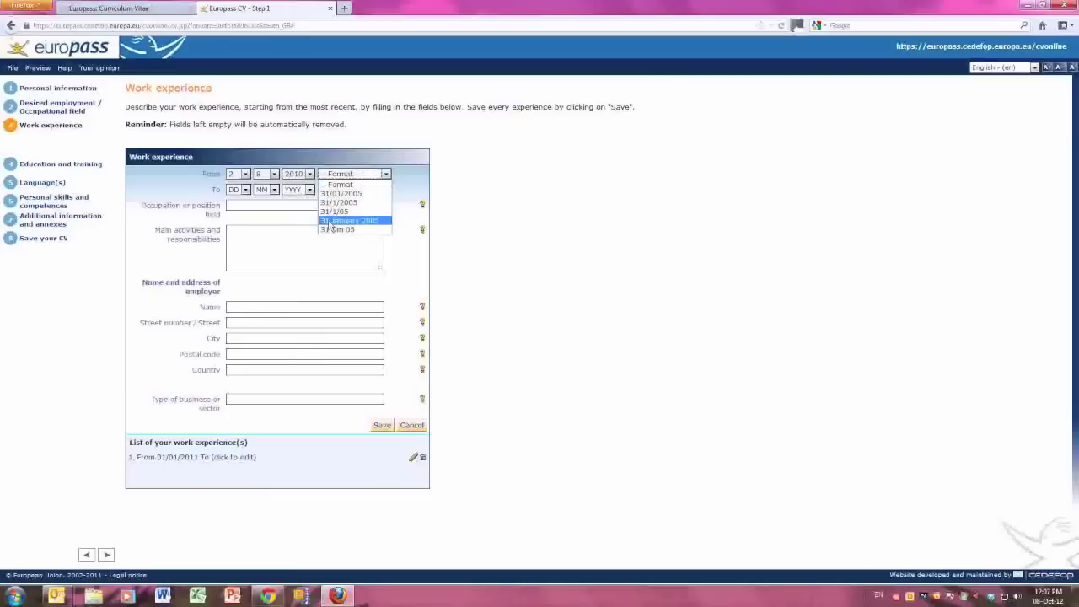
{"action": "left_click", "coordinate": [349, 220]}
{"action": "left_click", "coordinate": [244, 190]}
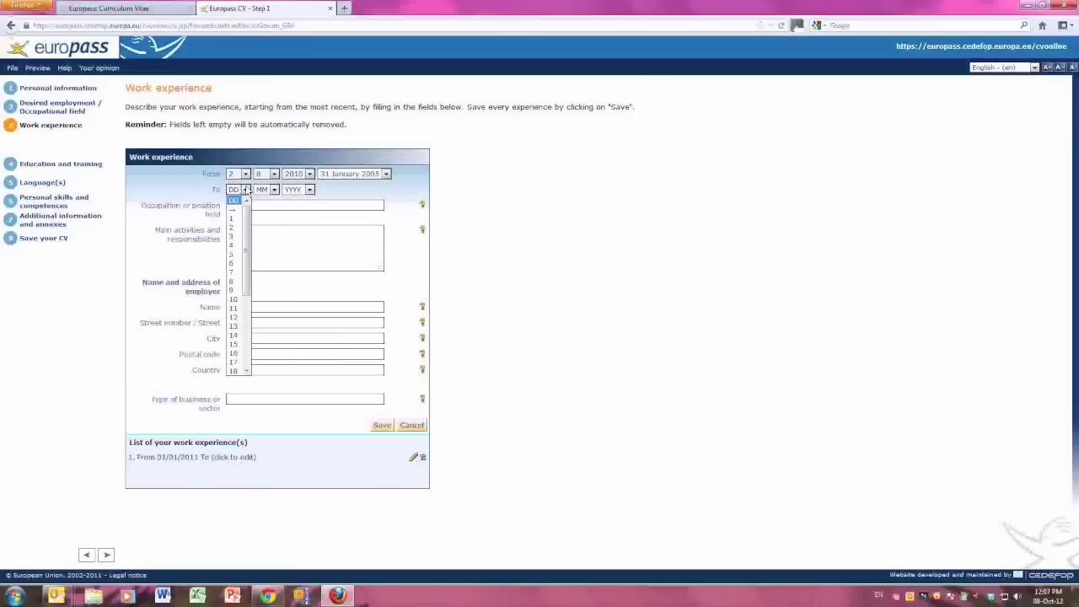
{"action": "scroll", "coordinate": [245, 371], "scroll_direction": "down", "scroll_amount": 1}
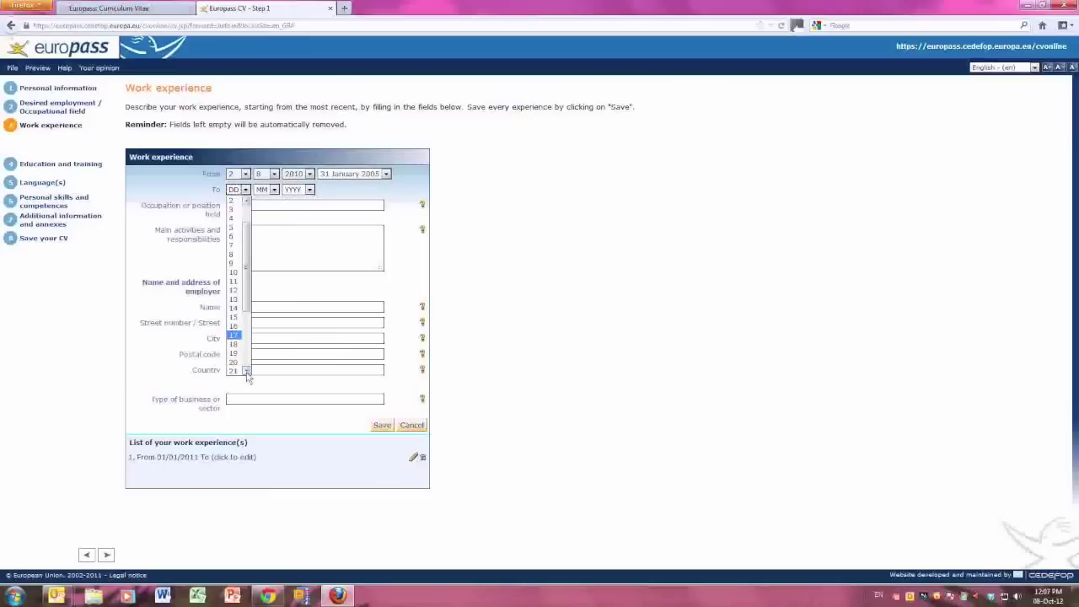
{"action": "left_click", "coordinate": [240, 362]}
{"action": "left_click", "coordinate": [273, 189]}
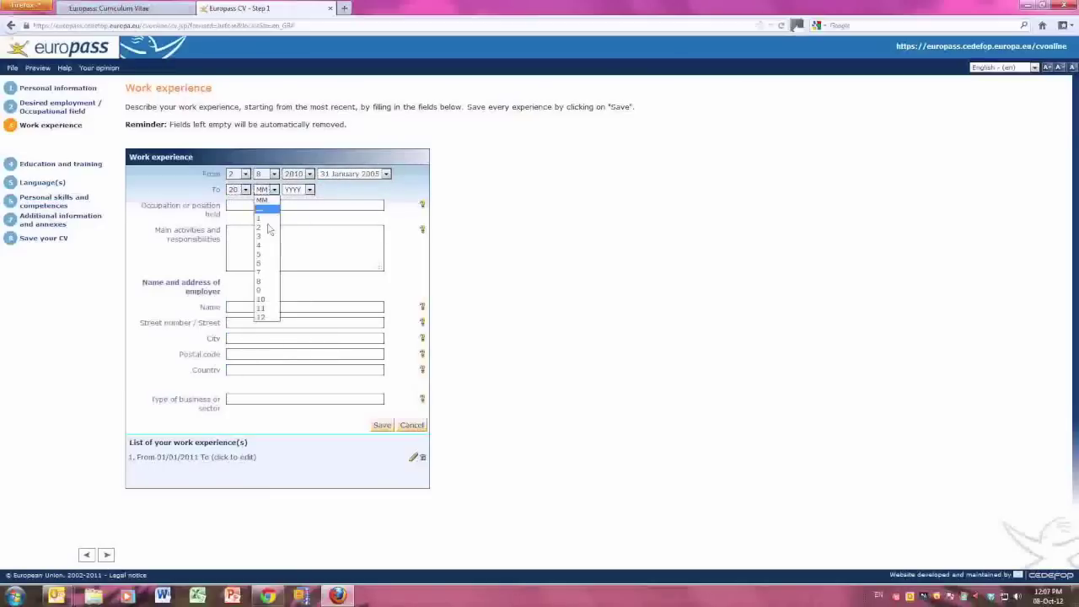
{"action": "left_click", "coordinate": [266, 318]}
{"action": "left_click", "coordinate": [303, 190]}
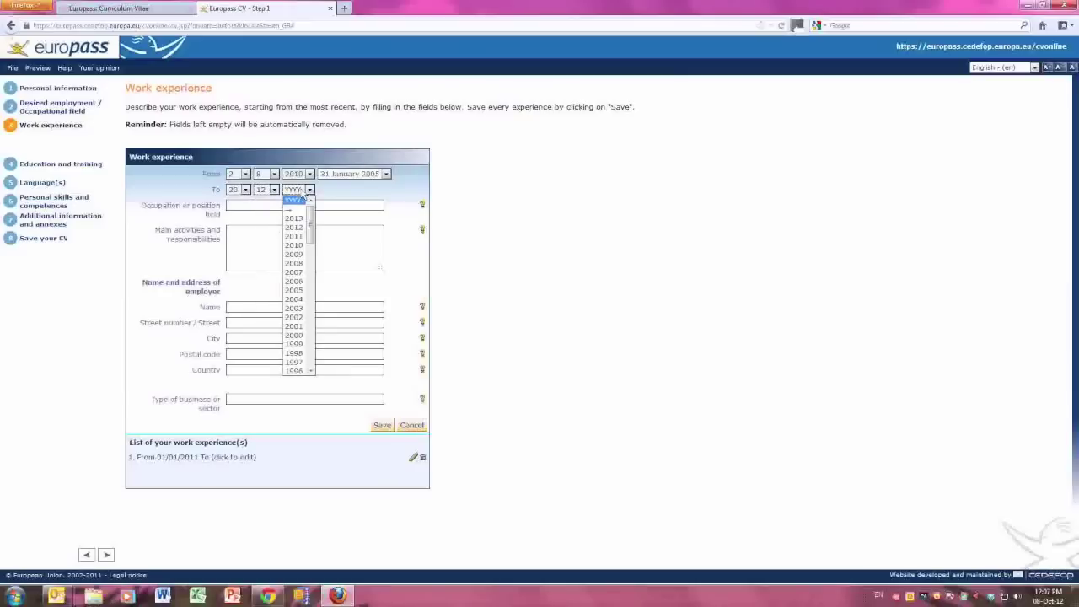
{"action": "left_click", "coordinate": [294, 245]}
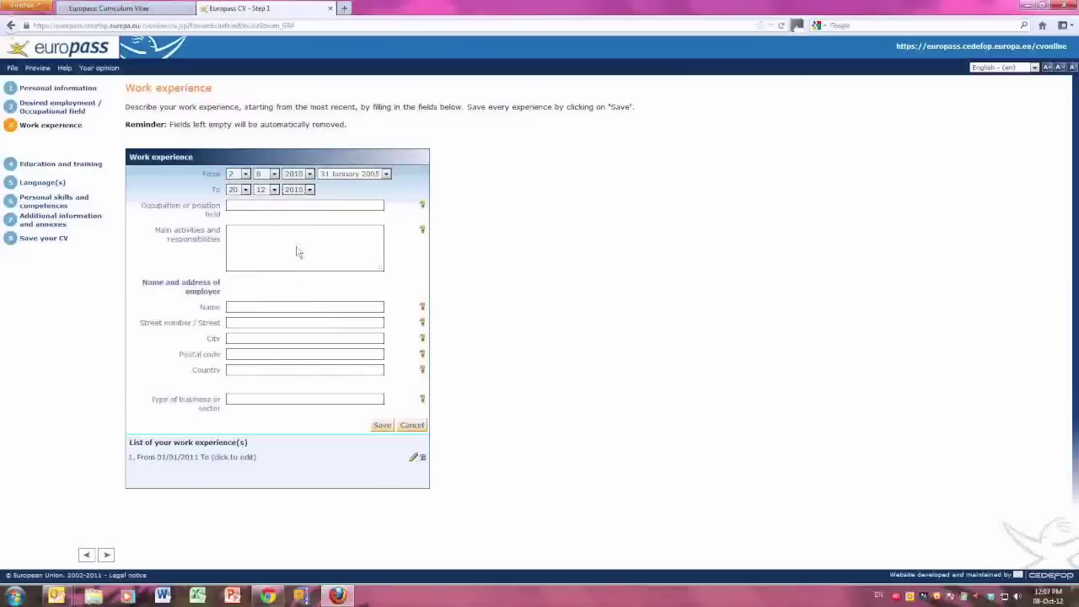
Enter Community Social Worker with its day-centre duties, save the entry, and go to Education and training.
{"action": "left_click", "coordinate": [261, 212]}
{"action": "type", "text": "Community Se"}
{"action": "type", "text": "cial Worker"}
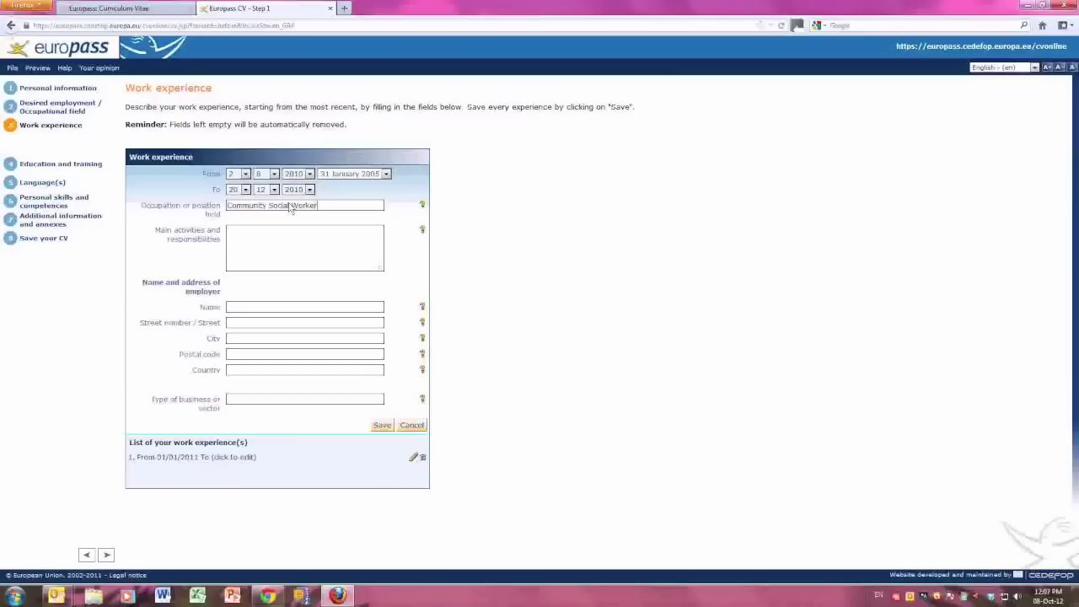
{"action": "key", "text": "Tab"}
{"action": "type", "text": "At the day centre I was responsible "}
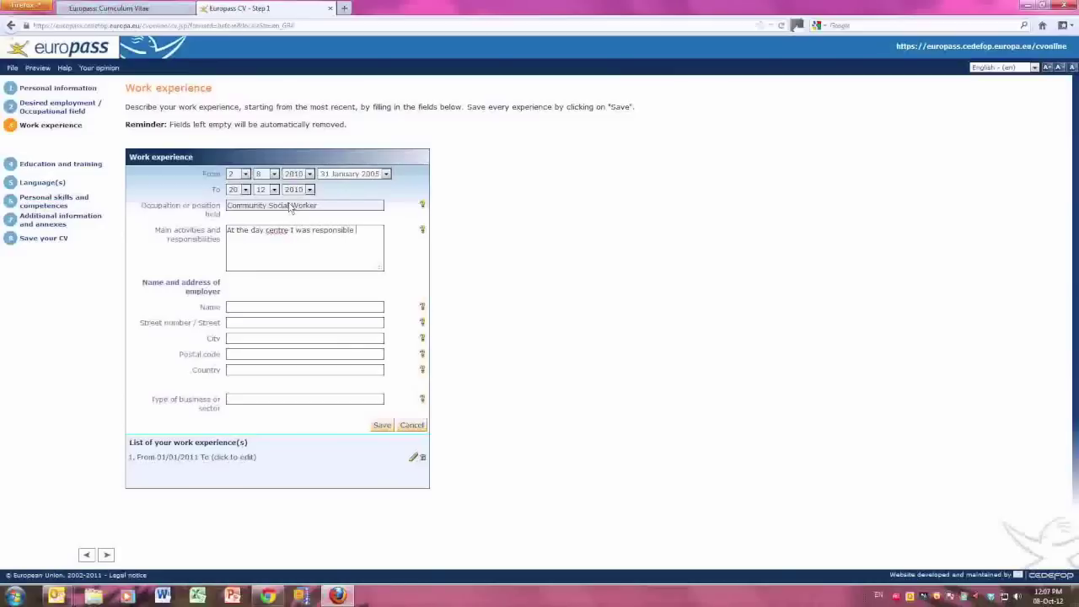
{"action": "type", "text": "for"}
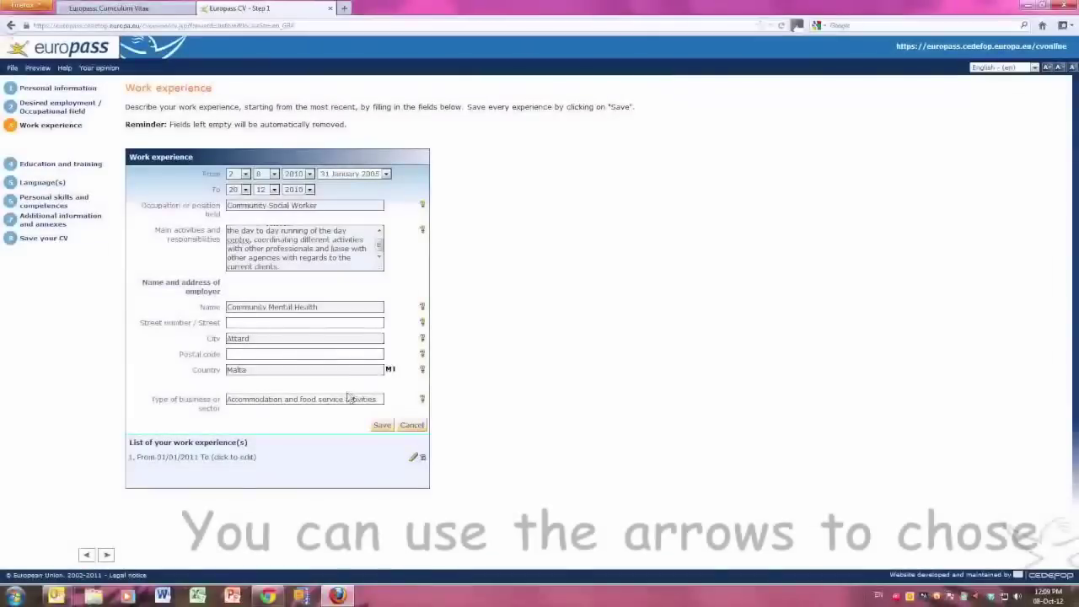
{"action": "left_click", "coordinate": [348, 400]}
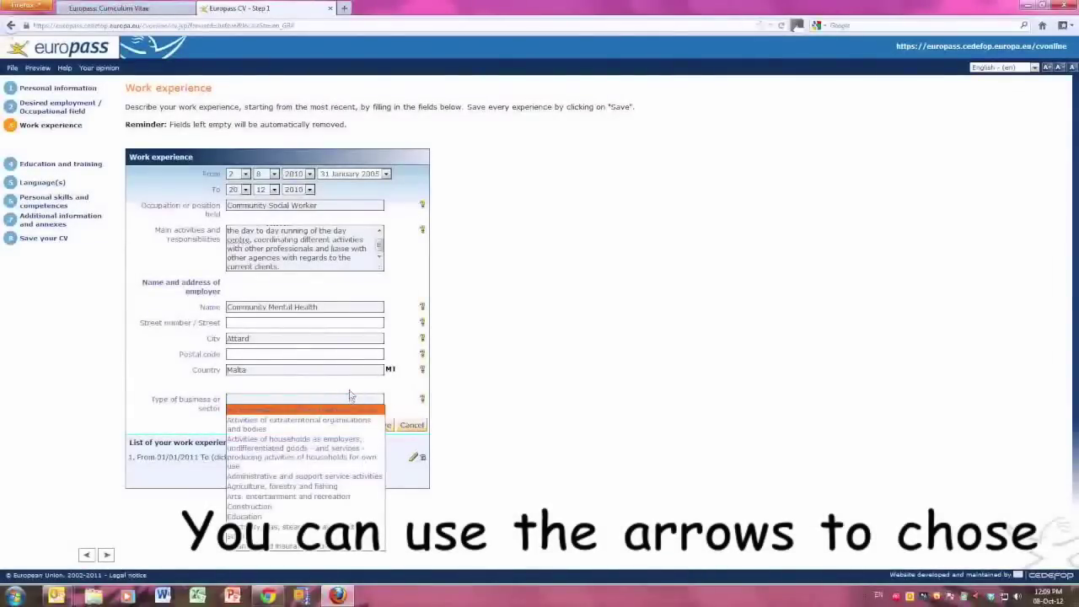
{"action": "left_click", "coordinate": [413, 439]}
{"action": "left_click", "coordinate": [382, 426]}
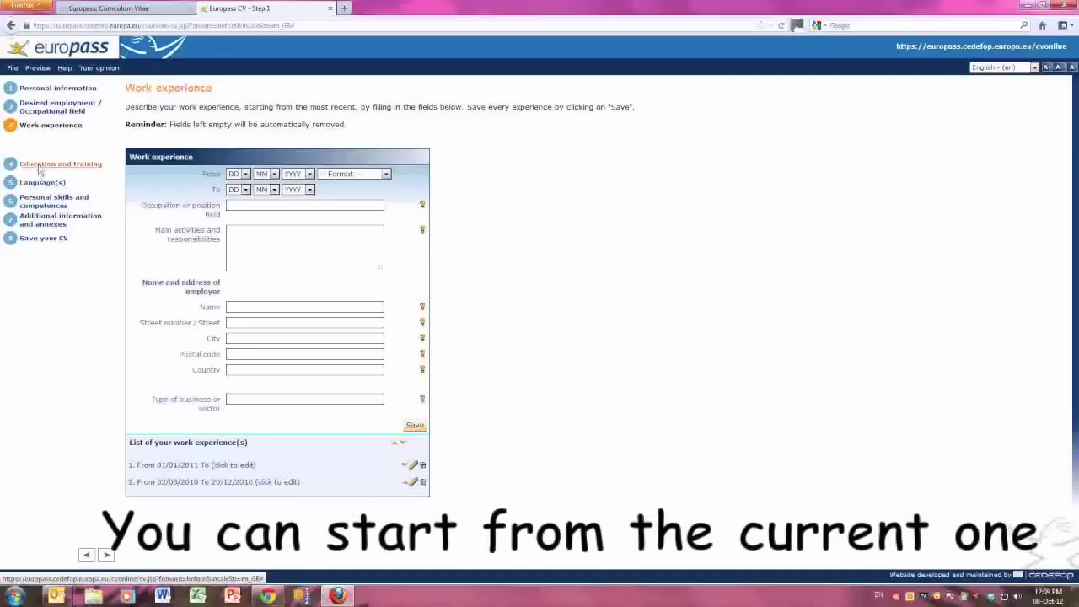
{"action": "left_click", "coordinate": [51, 163]}
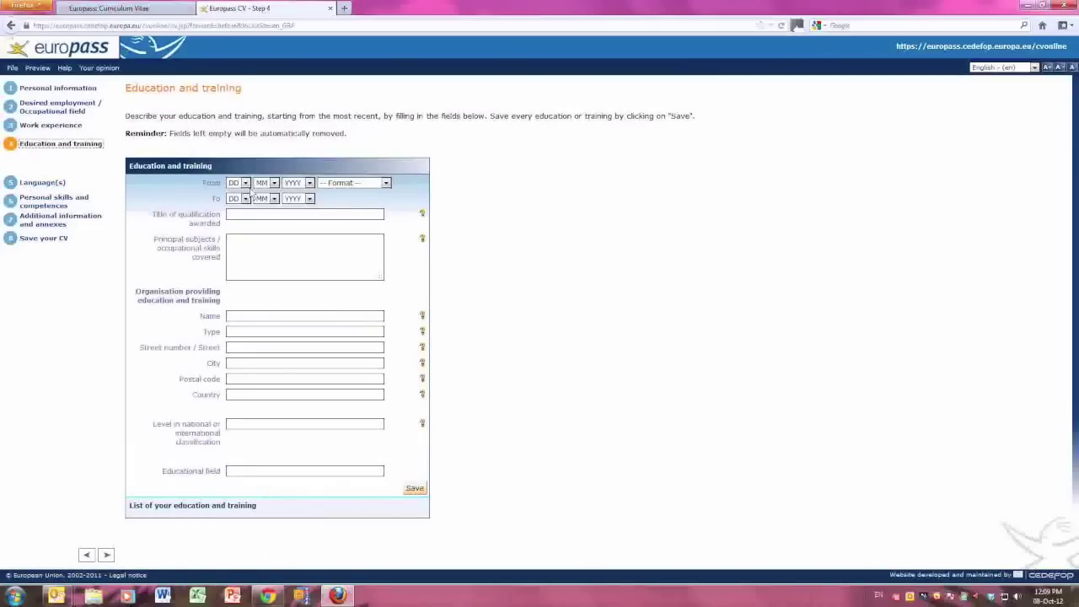
Set the start date to 22/9/2002 in the '31 January 2005' format.
{"action": "left_click", "coordinate": [245, 182]}
{"action": "scroll", "coordinate": [241, 354], "scroll_direction": "down", "scroll_amount": 1}
{"action": "left_click", "coordinate": [236, 362]}
{"action": "left_click", "coordinate": [273, 182]}
{"action": "left_click", "coordinate": [264, 272]}
{"action": "left_click", "coordinate": [302, 183]}
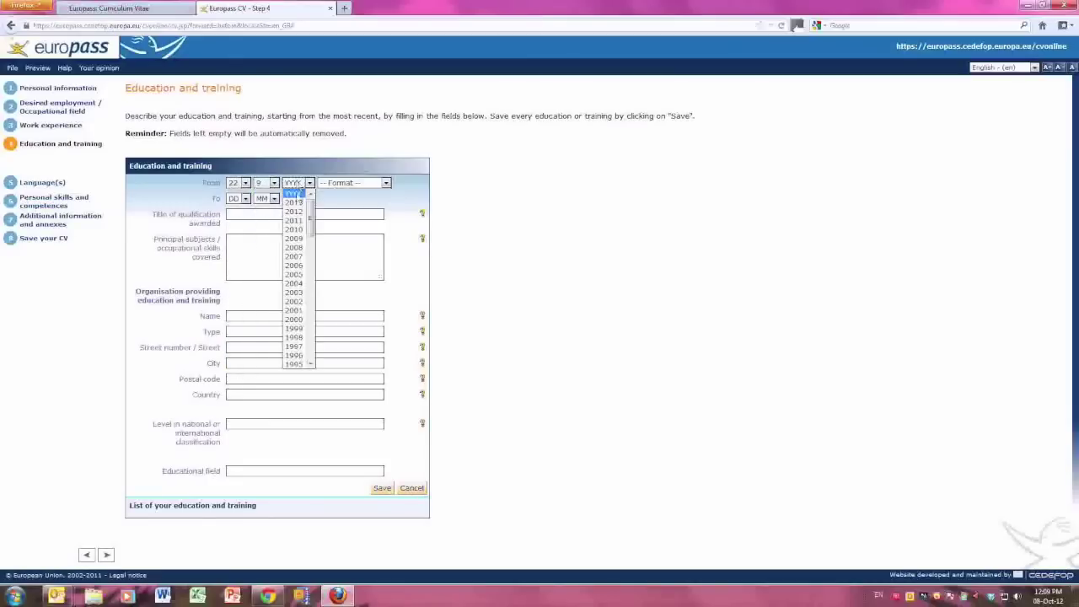
{"action": "left_click", "coordinate": [297, 213]}
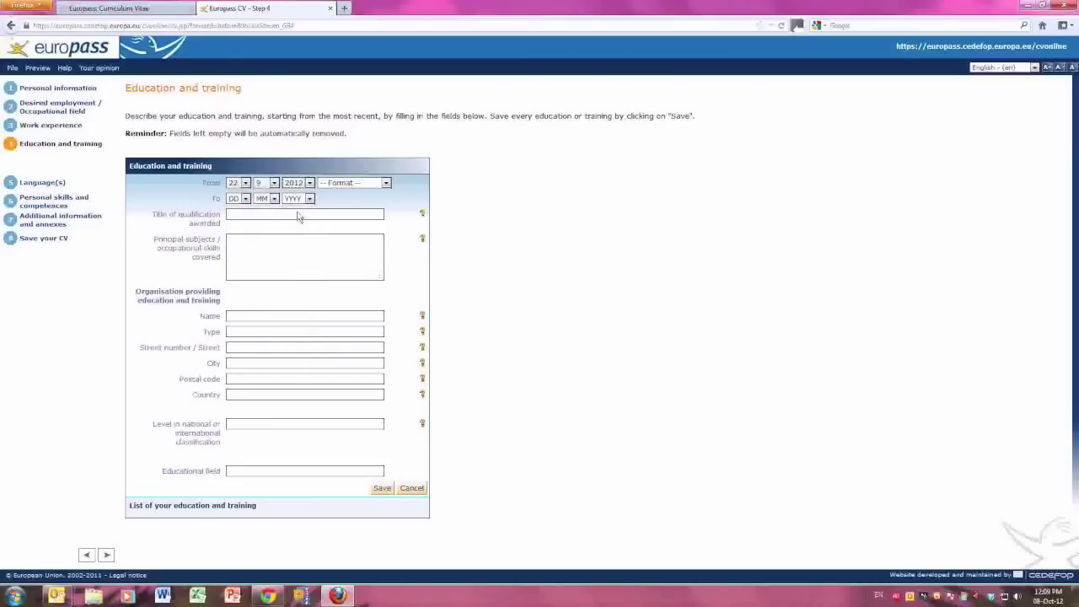
{"action": "left_click", "coordinate": [299, 183]}
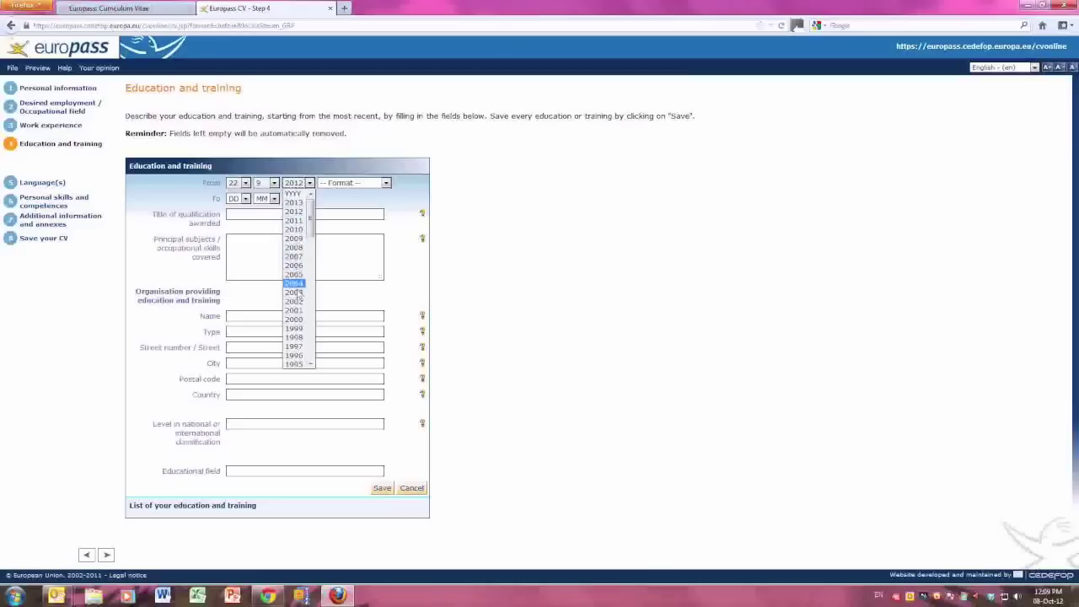
{"action": "left_click", "coordinate": [294, 301]}
{"action": "left_click", "coordinate": [353, 183]}
{"action": "left_click", "coordinate": [344, 232]}
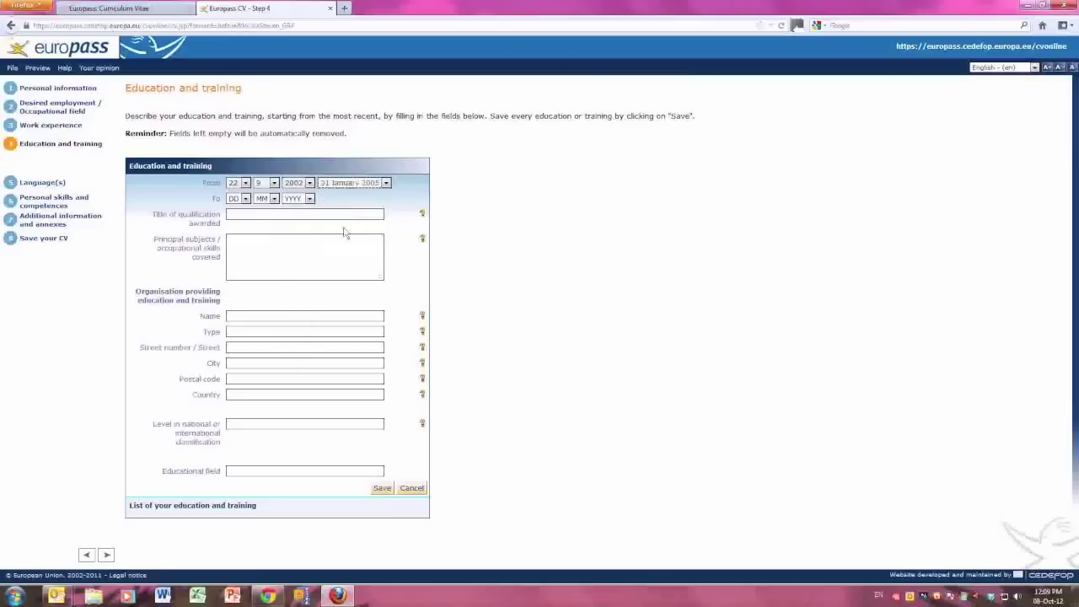
Set the end date to 20/6/2006.
{"action": "left_click", "coordinate": [239, 202]}
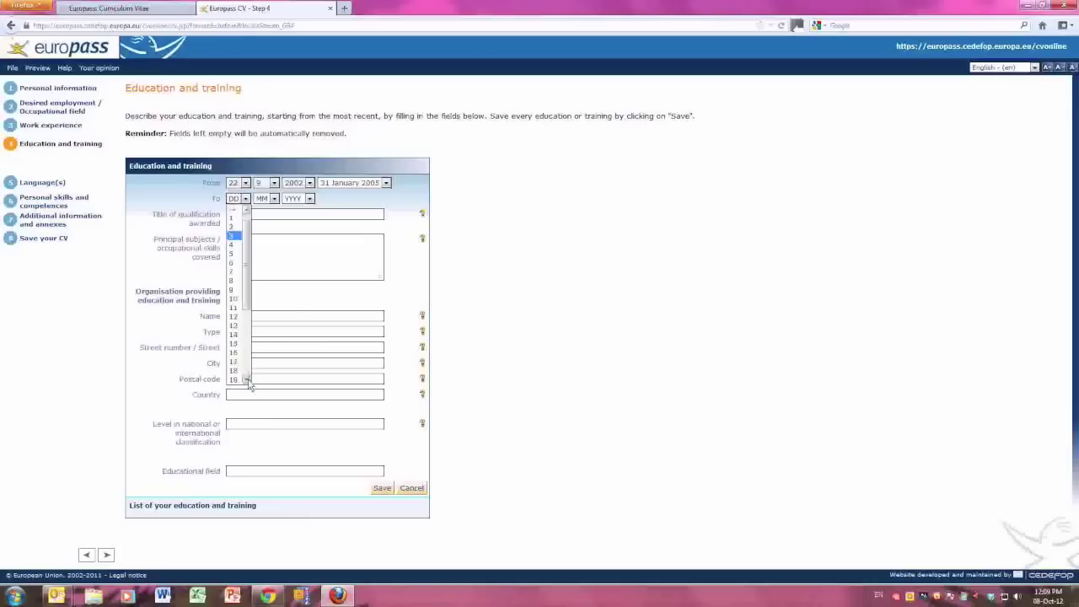
{"action": "left_click", "coordinate": [239, 375]}
{"action": "left_click", "coordinate": [270, 199]}
{"action": "left_click", "coordinate": [272, 268]}
{"action": "left_click", "coordinate": [308, 198]}
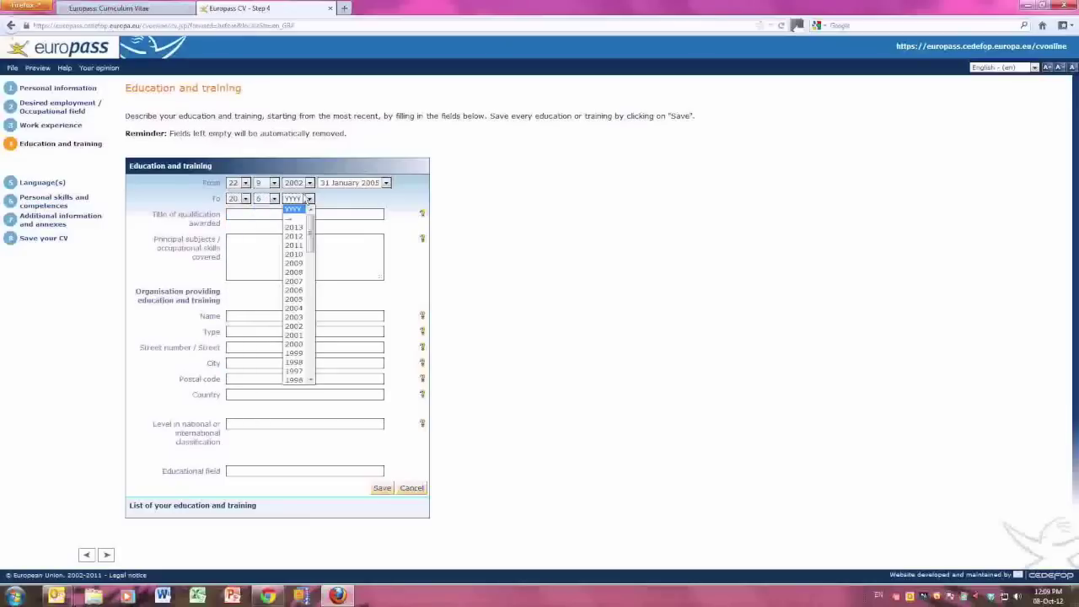
{"action": "left_click", "coordinate": [296, 293]}
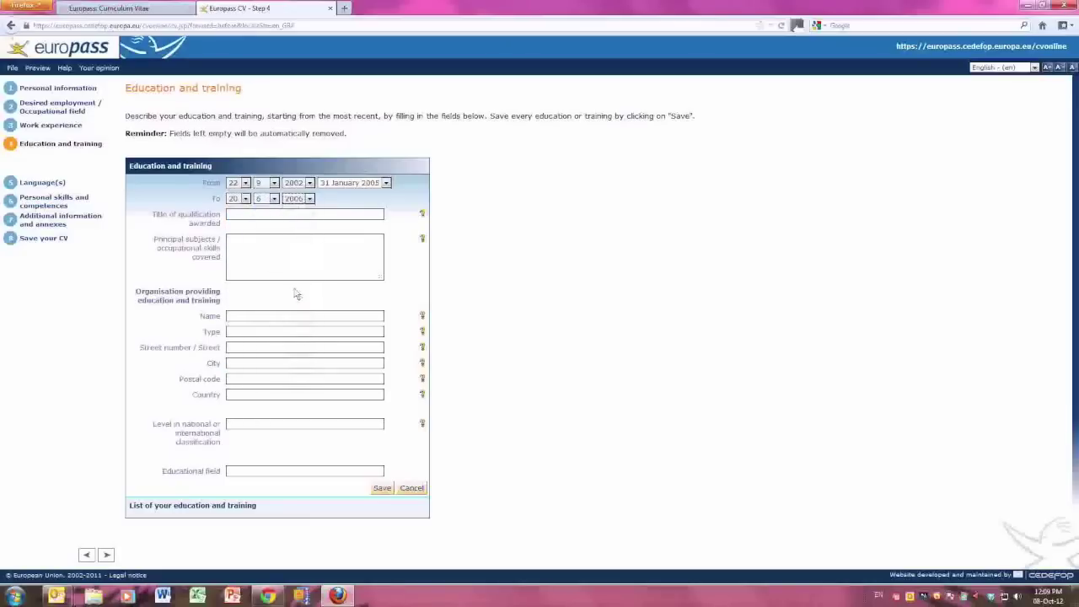
{"action": "left_click", "coordinate": [285, 219]}
Enter the B.A. Social Work title with subjects Social Work Theory and Basic Psychology Theory.
{"action": "type", "text": "B.A. Social Work"}
{"action": "key", "text": "Tab"}
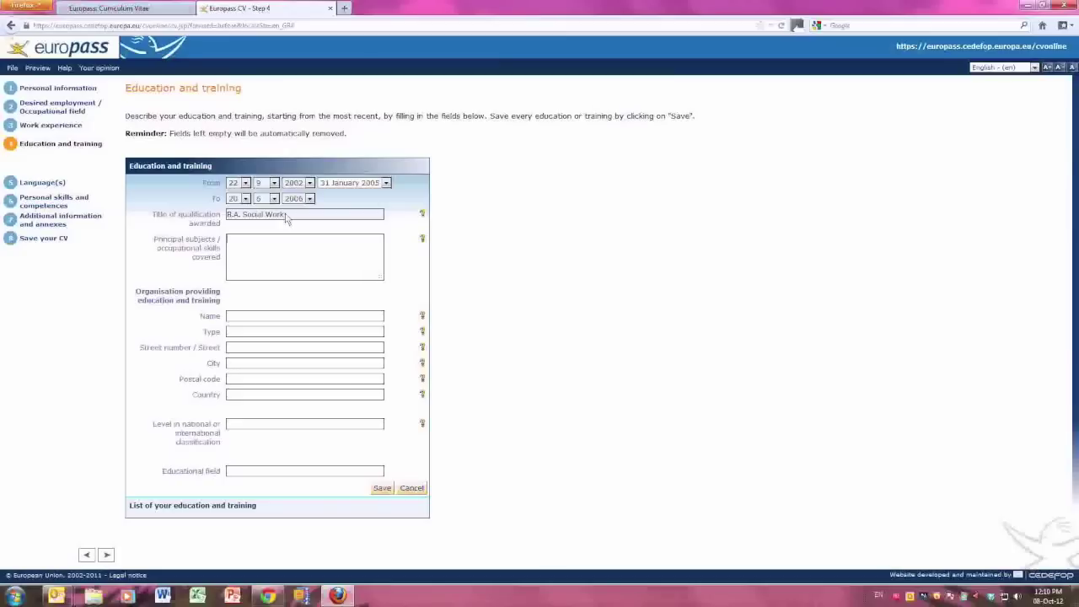
{"action": "type", "text": "-Social Work Theory"}
{"action": "key", "text": "Return"}
{"action": "type", "text": "-Basic Psychology"}
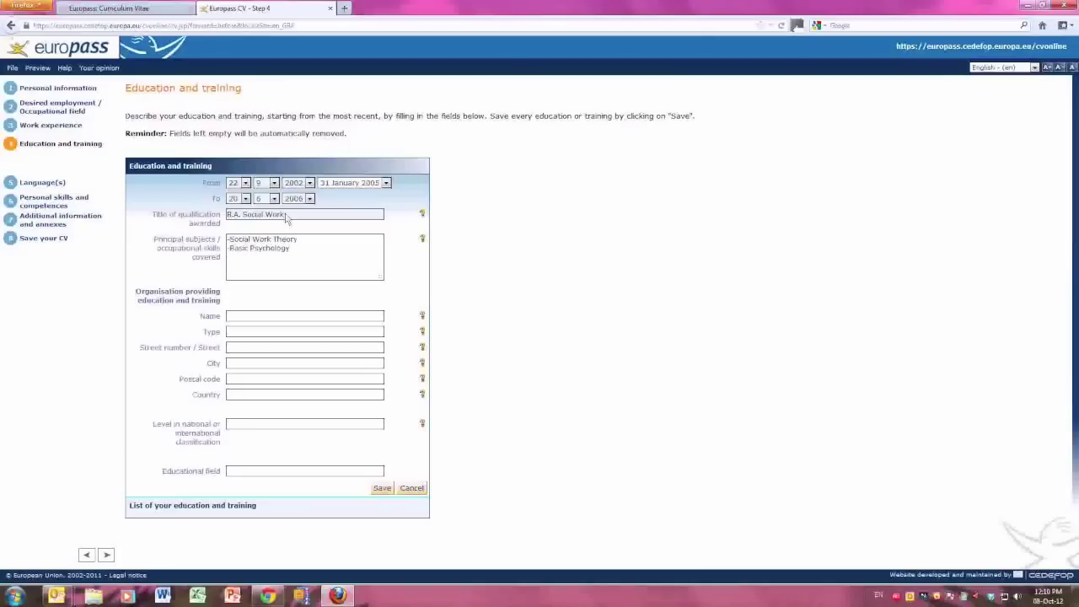
{"action": "type", "text": "Theory -Socia"}
{"action": "key", "text": "Tab"}
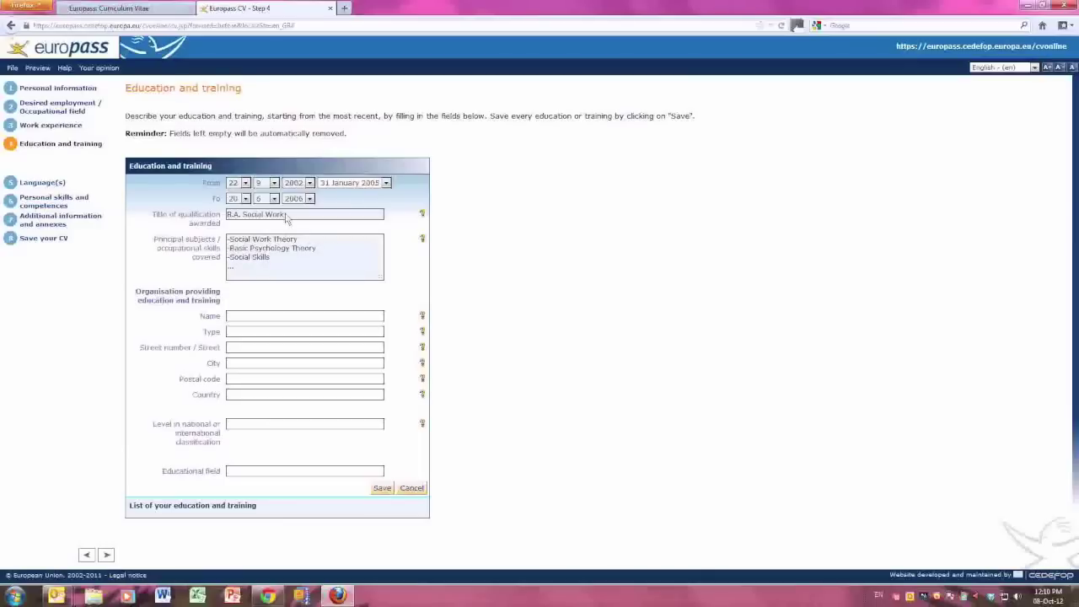
Add University of Malta, Msida, correct the country to Malta, and save the entry.
{"action": "type", "text": "University of Malta"}
{"action": "key", "text": "Tab"}
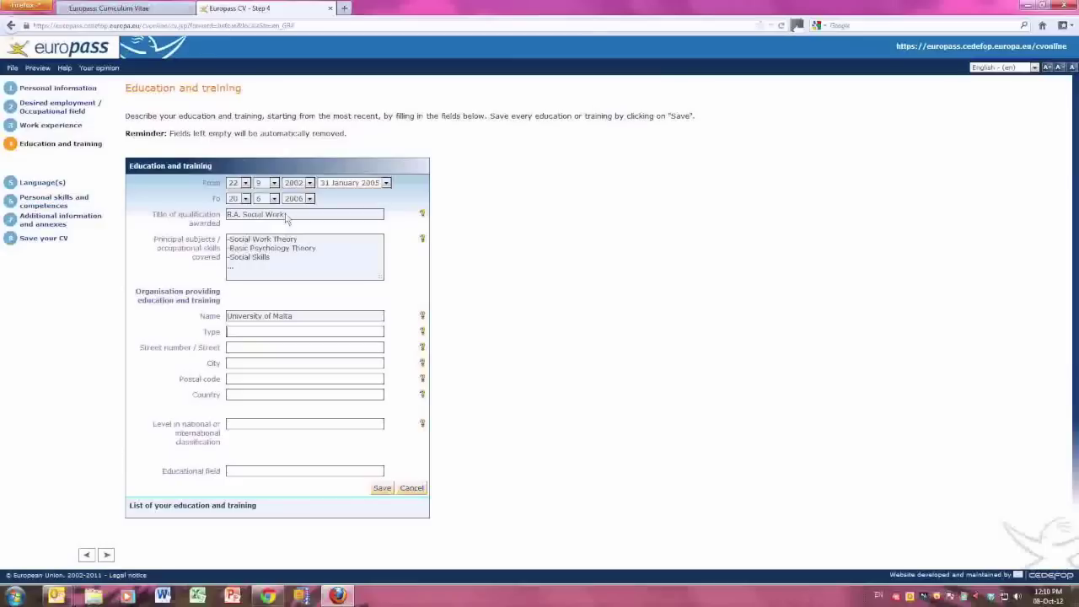
{"action": "type", "text": "Msida"}
{"action": "type", "text": "Mal"}
{"action": "key", "text": "Tab"}
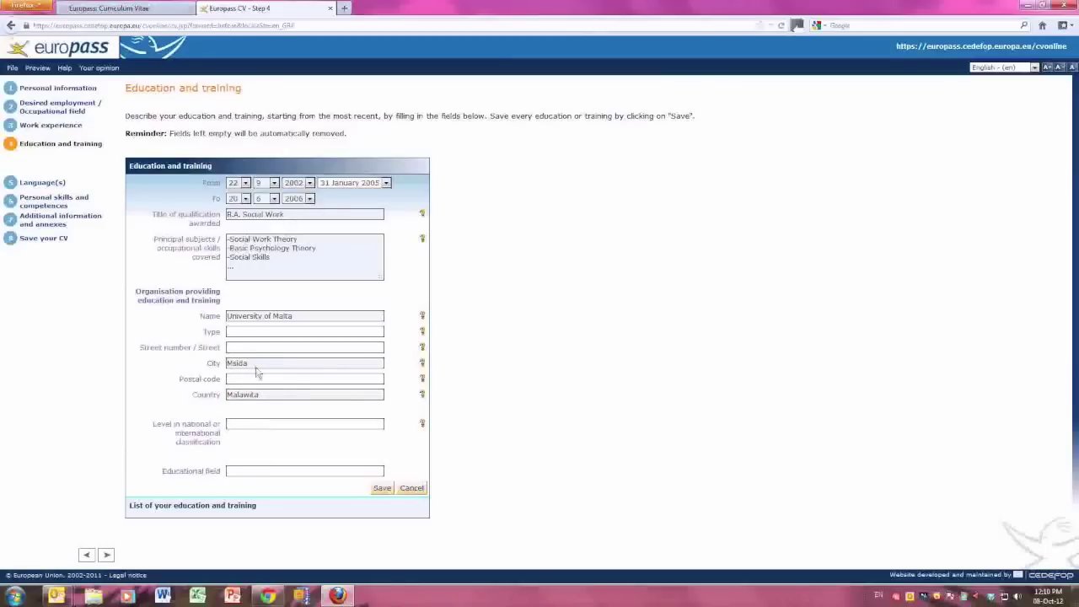
{"action": "double_click", "coordinate": [270, 395]}
{"action": "type", "text": "Malta"}
{"action": "left_click", "coordinate": [380, 488]}
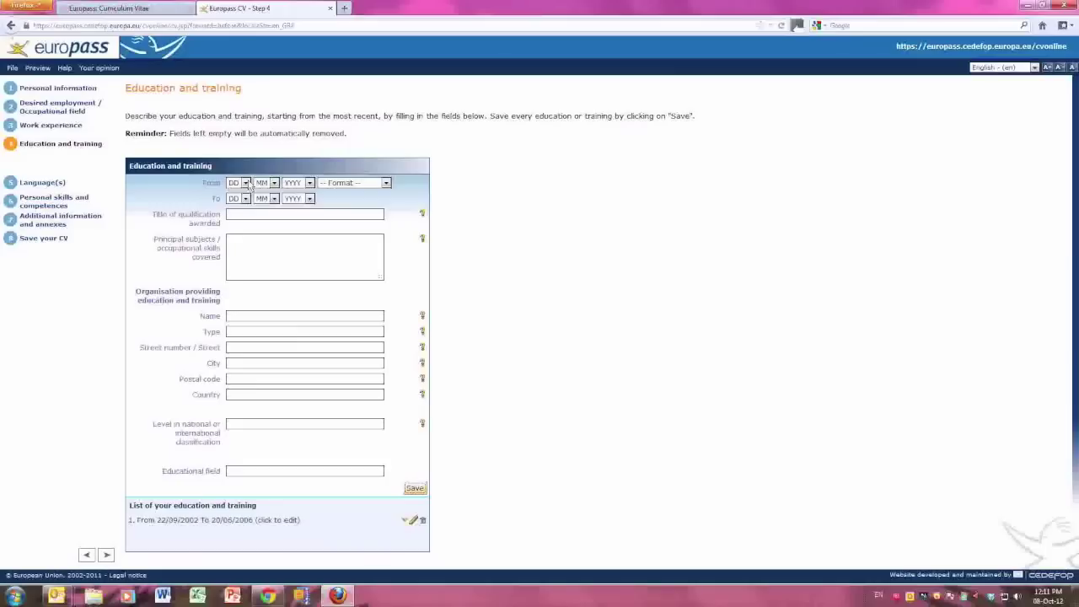
Set the start date to 22/9/2000 in the '31 January 2005' format.
{"action": "left_click", "coordinate": [246, 183]}
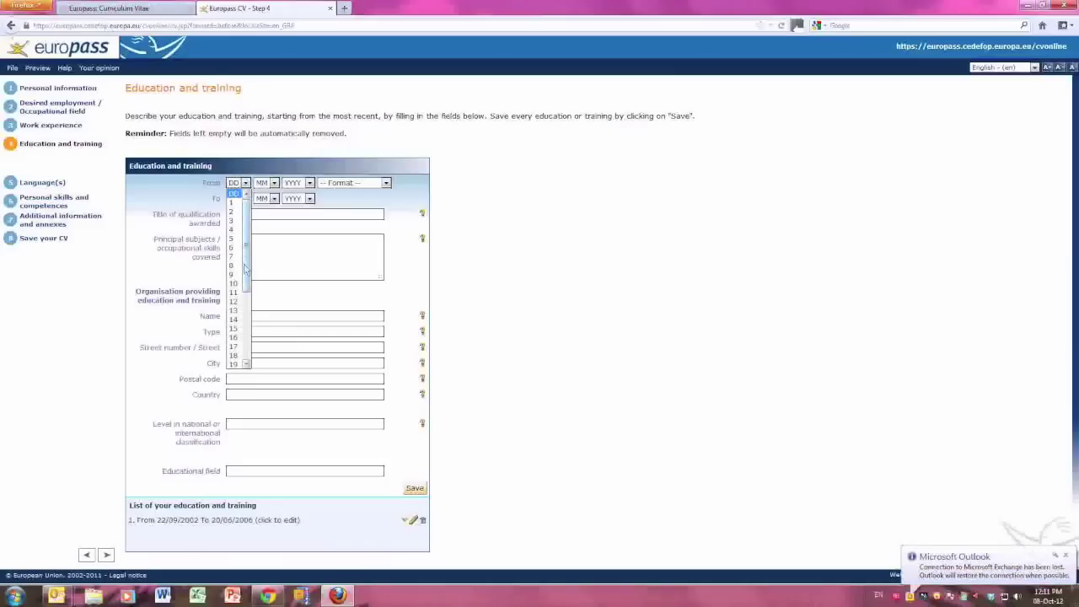
{"action": "scroll", "coordinate": [239, 354], "scroll_direction": "down", "scroll_amount": 1}
{"action": "left_click", "coordinate": [238, 359]}
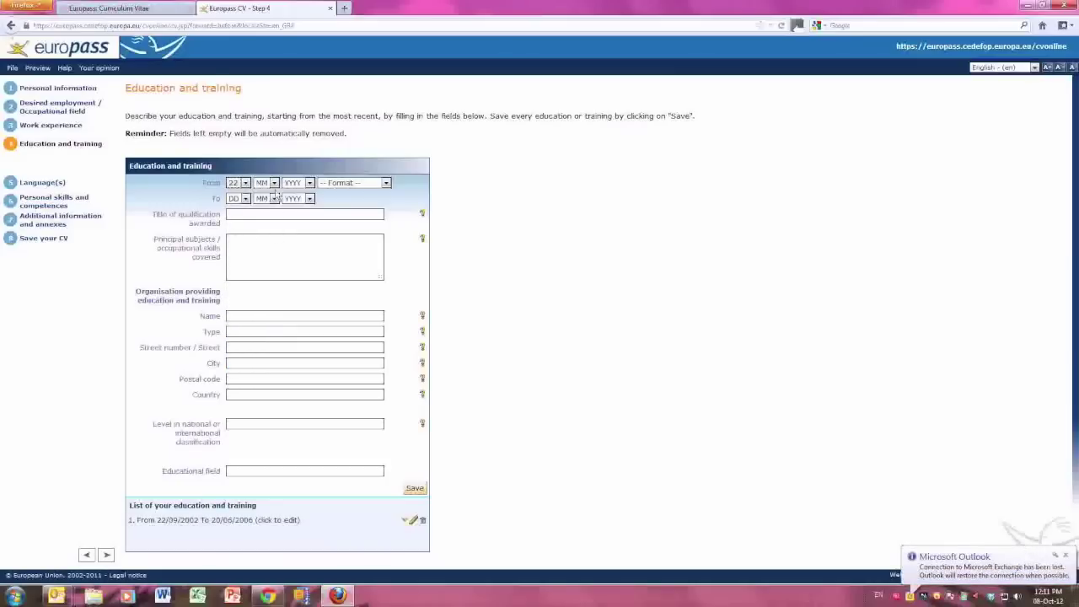
{"action": "left_click", "coordinate": [274, 183]}
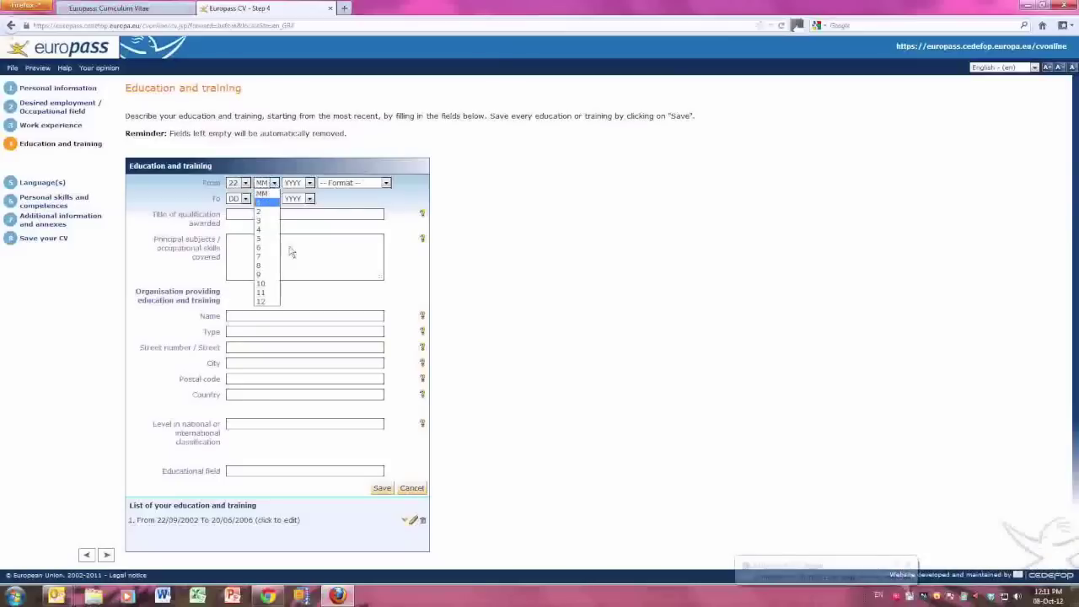
{"action": "left_click", "coordinate": [266, 275]}
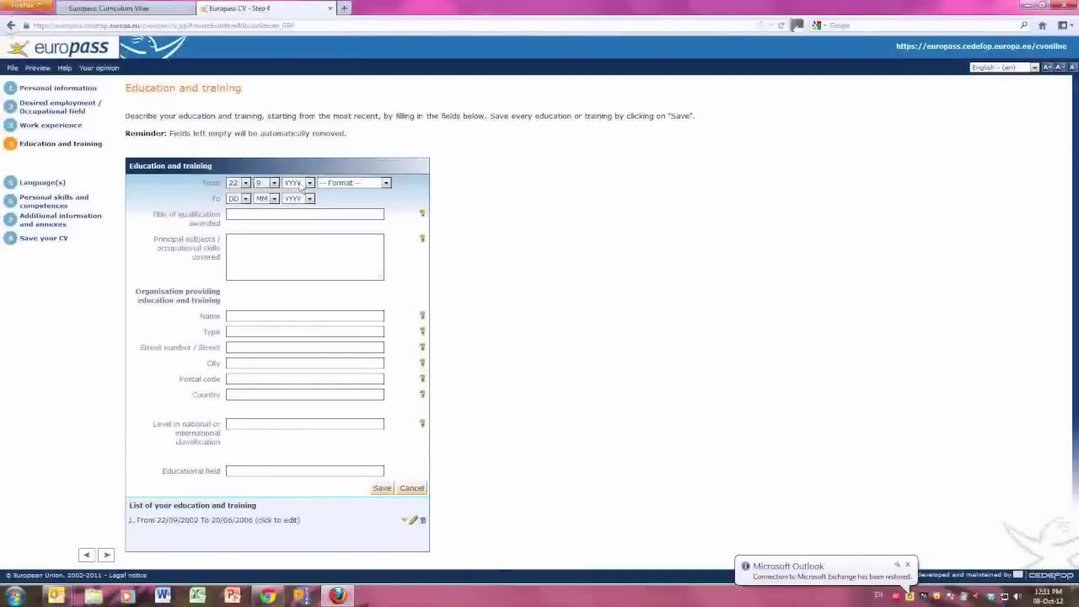
{"action": "left_click", "coordinate": [301, 184]}
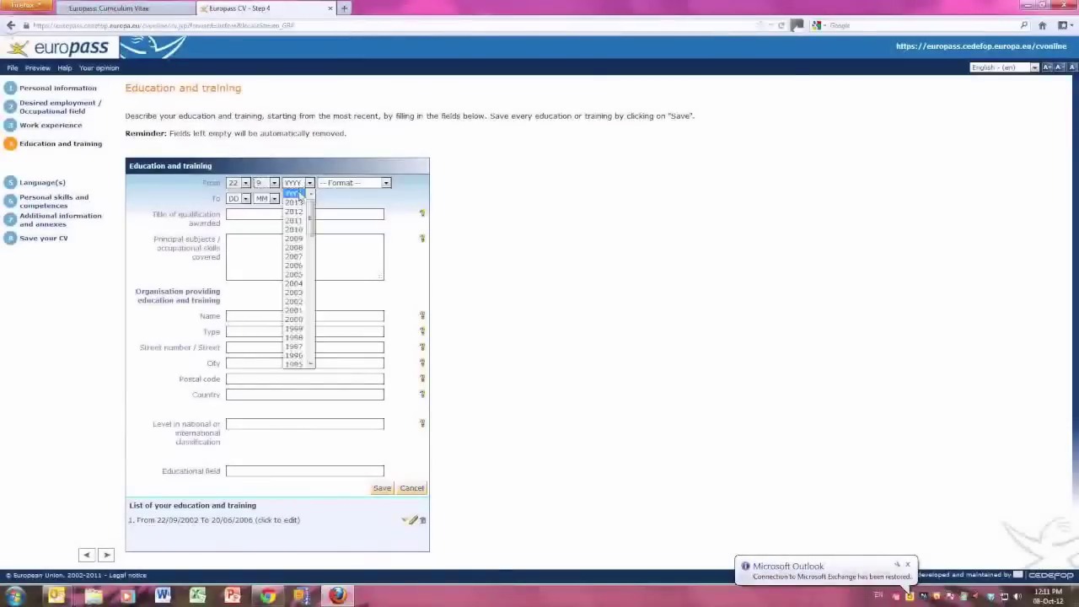
{"action": "left_click", "coordinate": [295, 320]}
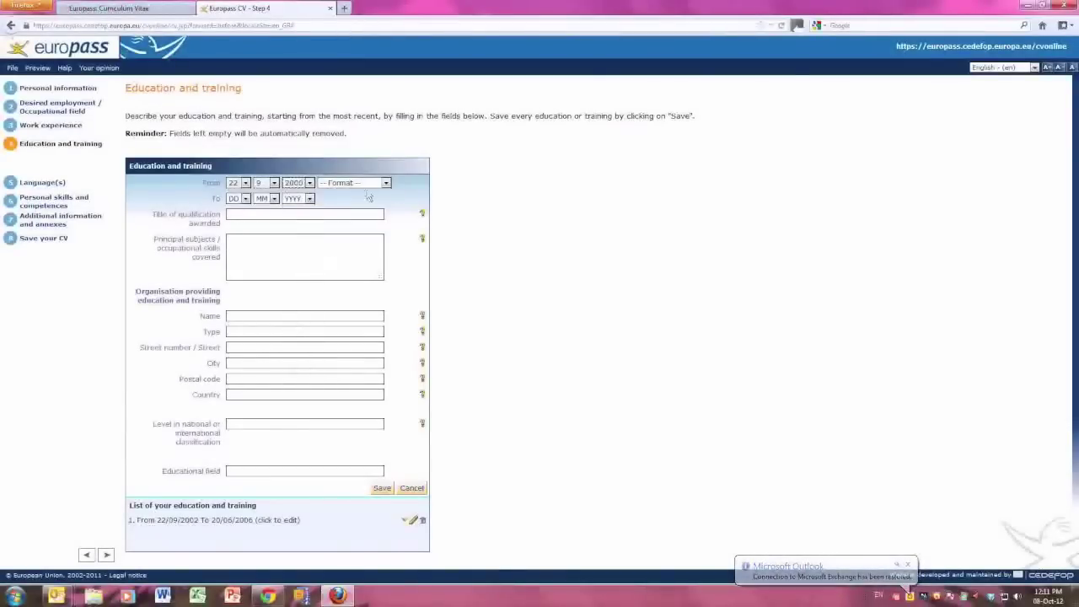
{"action": "left_click", "coordinate": [354, 183]}
{"action": "left_click", "coordinate": [345, 223]}
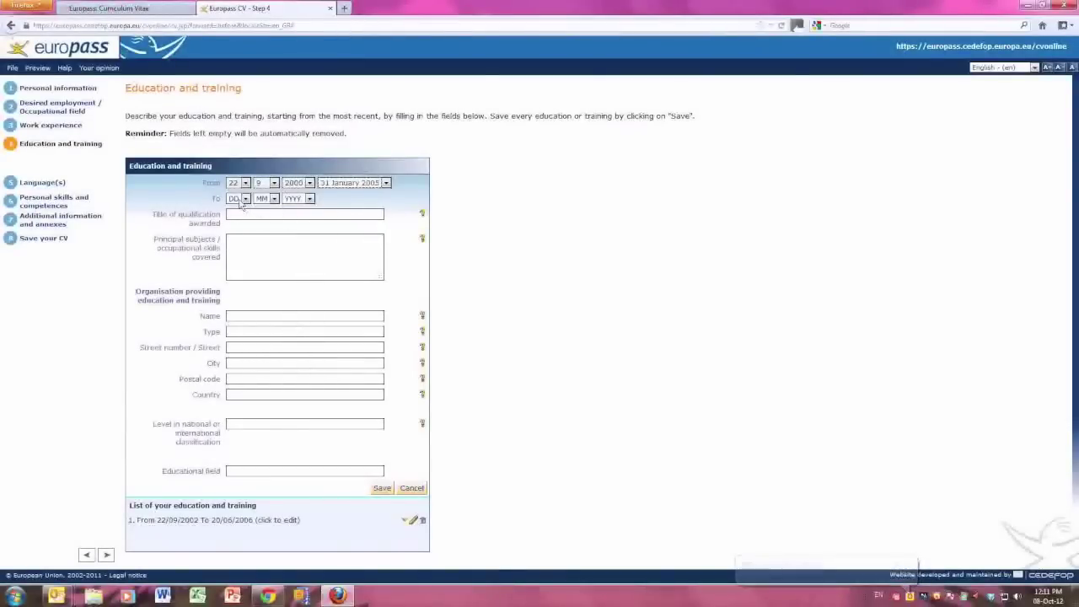
Set the end date to 21/6/2002.
{"action": "left_click", "coordinate": [241, 199]}
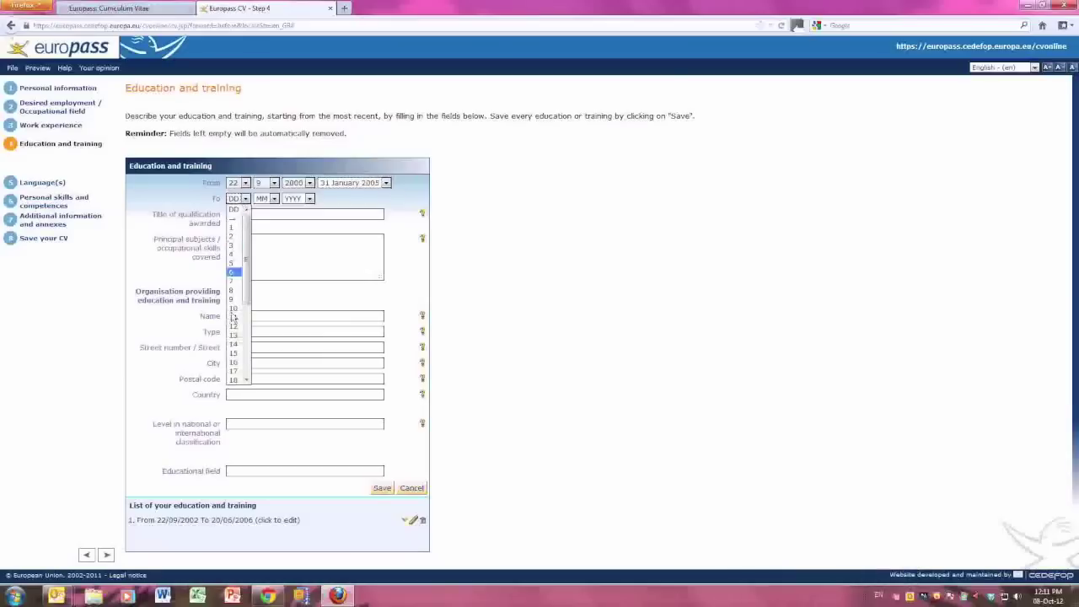
{"action": "scroll", "coordinate": [233, 379], "scroll_direction": "down", "scroll_amount": 1}
{"action": "left_click", "coordinate": [234, 378]}
{"action": "left_click", "coordinate": [274, 198]}
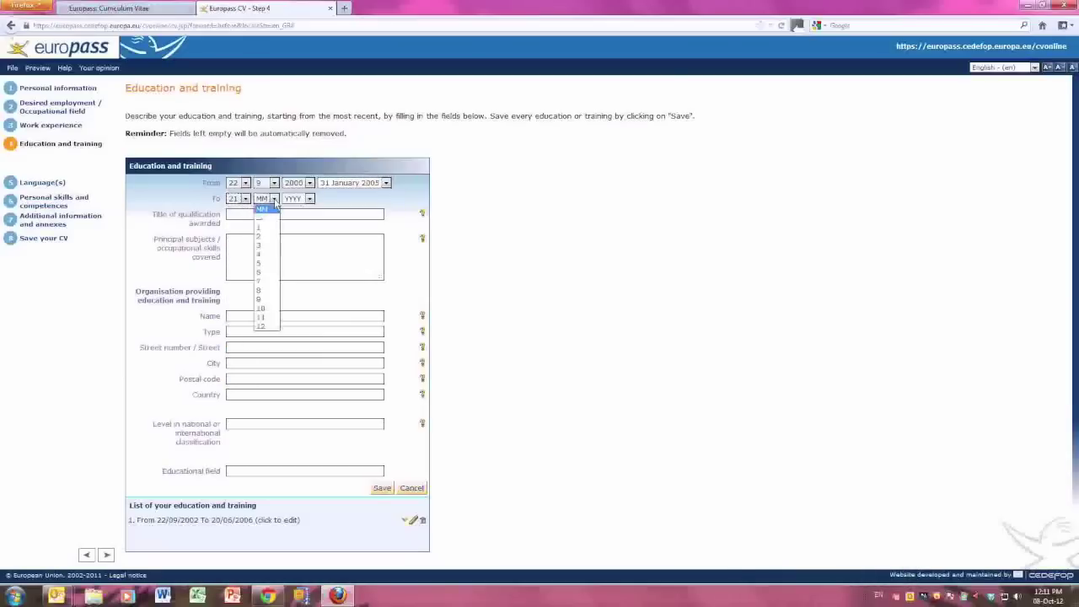
{"action": "left_click", "coordinate": [263, 272]}
{"action": "left_click", "coordinate": [309, 199]}
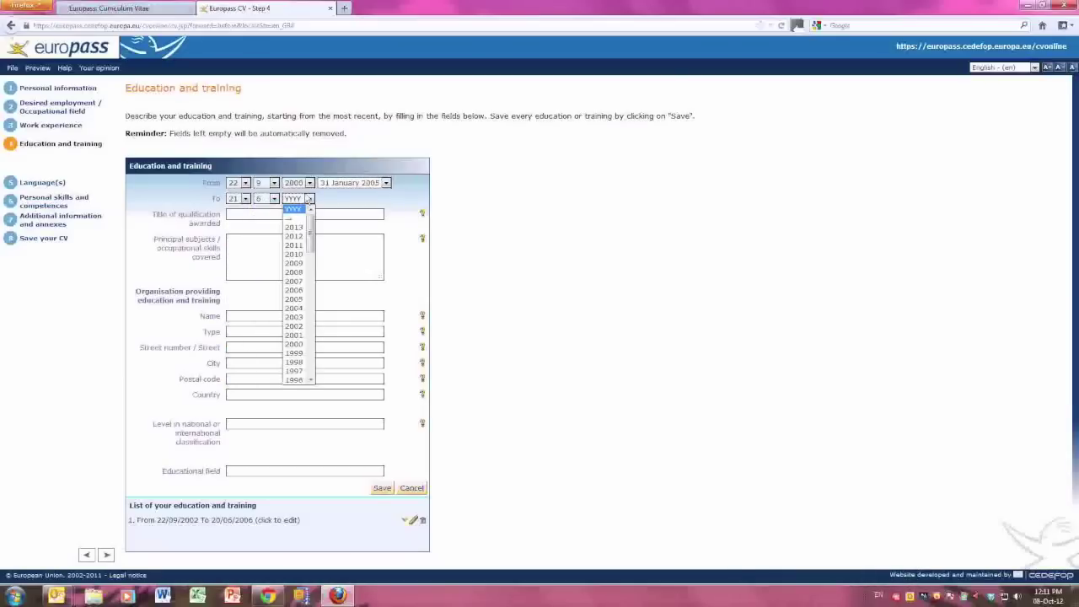
{"action": "left_click", "coordinate": [302, 328]}
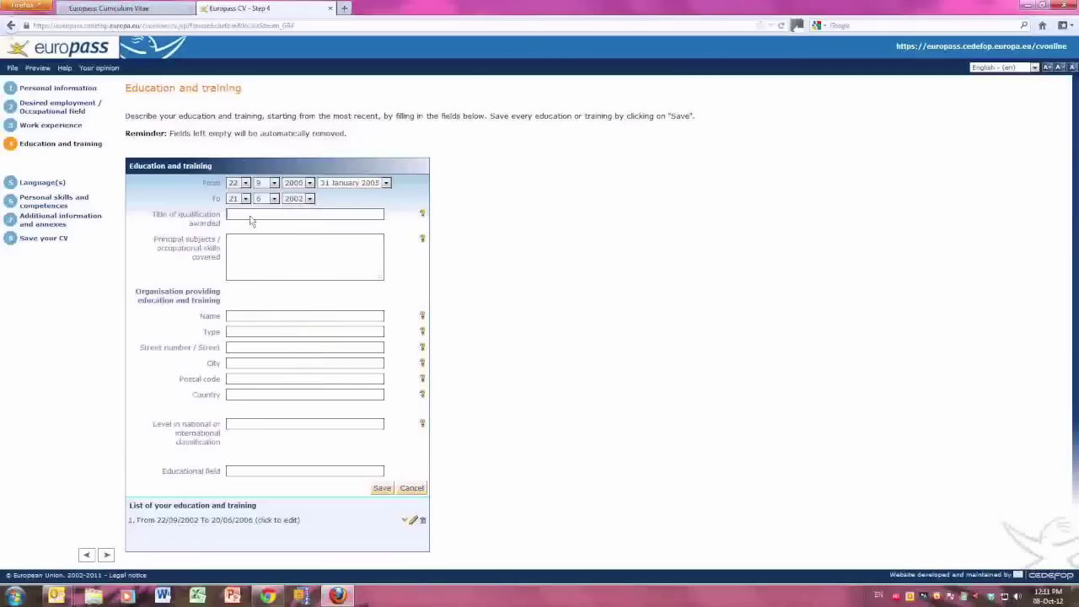
Enter Advanced Matriculation Certificate with principal subjects including Religion and Sociology.
{"action": "type", "text": "Advanced Matriculation Certificate"}
{"action": "key", "text": "Tab"}
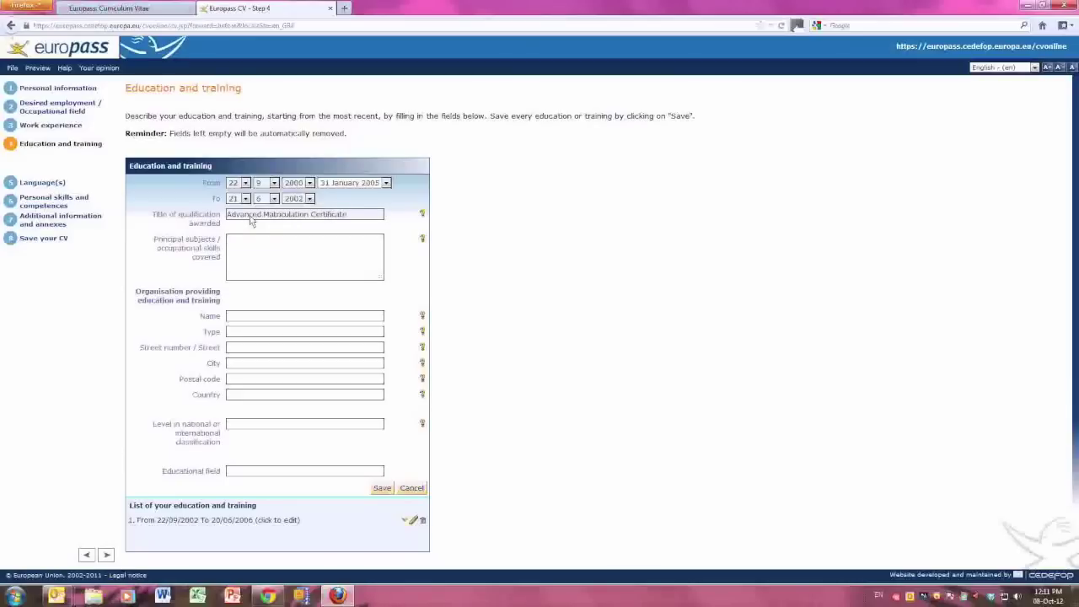
{"action": "type", "text": "Religion, Sc"}
{"action": "type", "text": "ociology"}
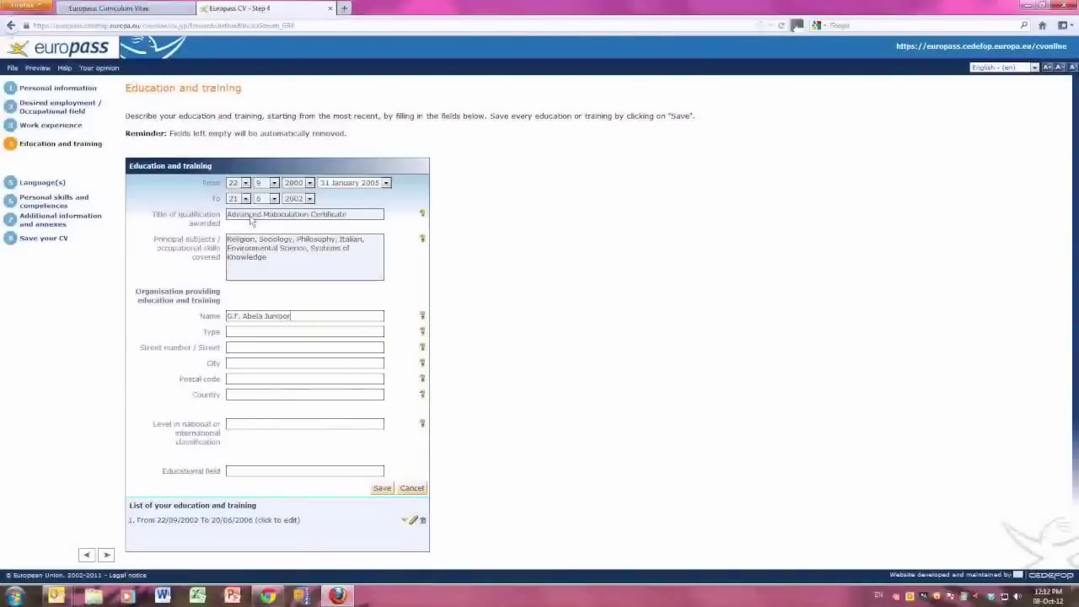
Add G.F. Abela Junior College, Msida, Malta, save the entry, and reorder the education list.
{"action": "key", "text": "BackSpace"}
{"action": "key", "text": "BackSpace"}
{"action": "type", "text": "or College"}
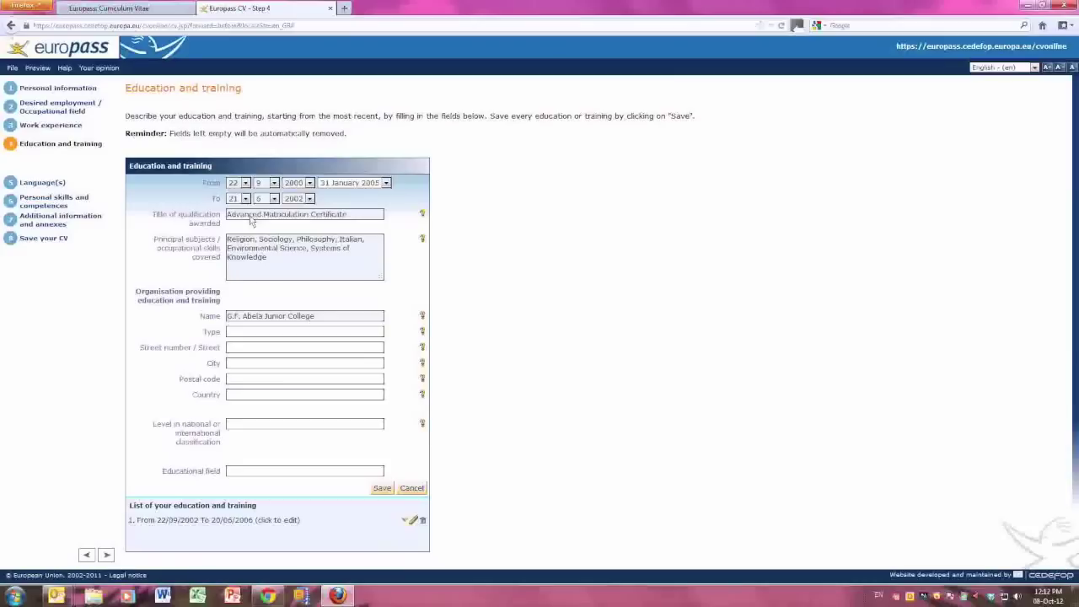
{"action": "type", "text": "Msida"}
{"action": "key", "text": "Tab"}
{"action": "key", "text": "Tab"}
{"action": "type", "text": "M"}
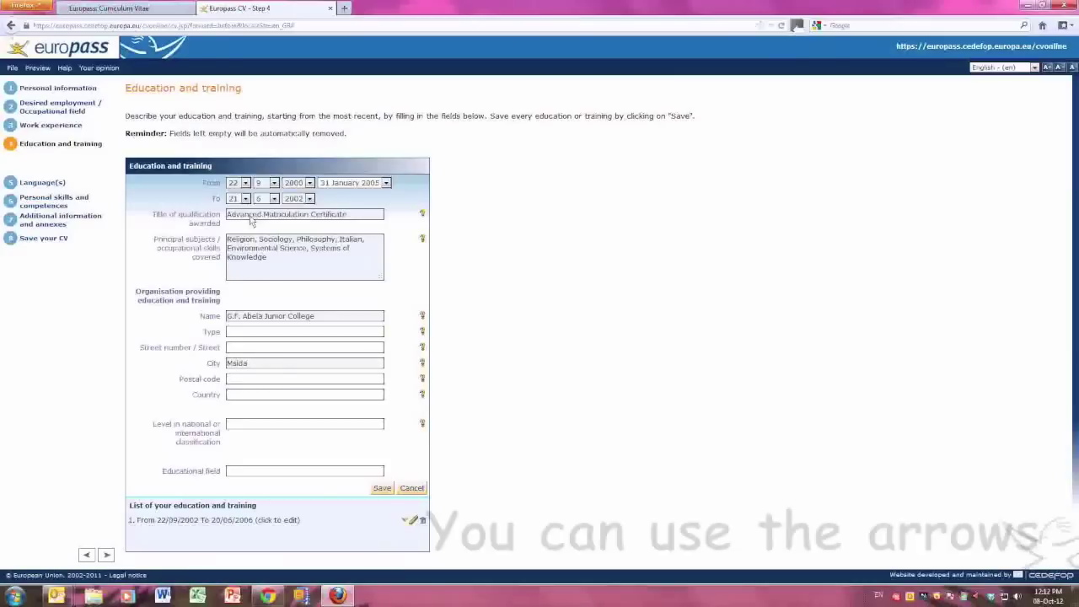
{"action": "type", "text": "alta"}
{"action": "key", "text": "Tab"}
{"action": "key", "text": "Return"}
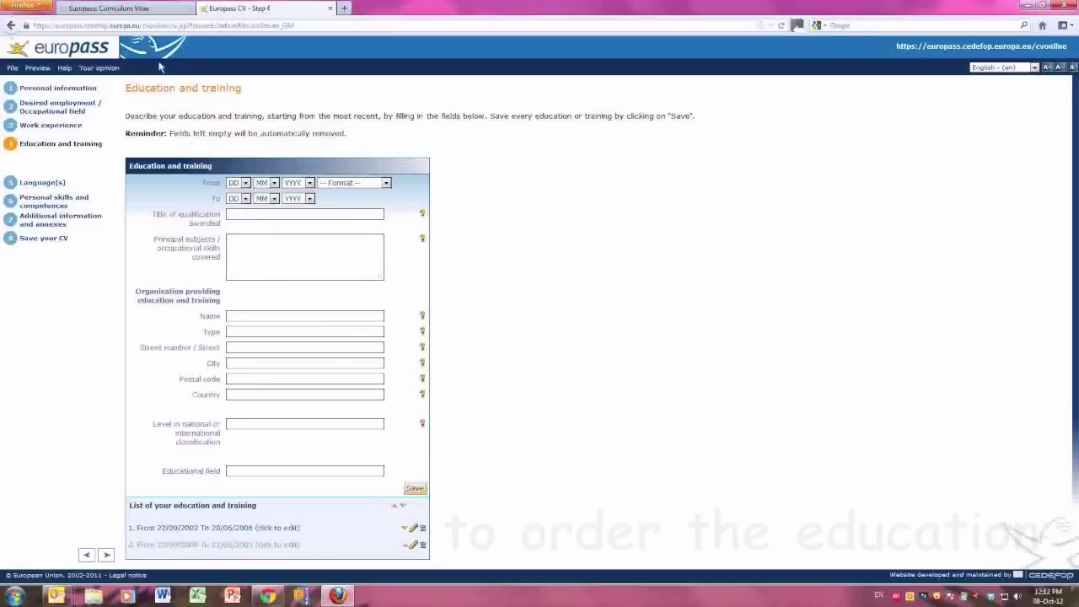
{"action": "left_click_drag", "start_coordinate": [410, 544], "coordinate": [409, 532]}
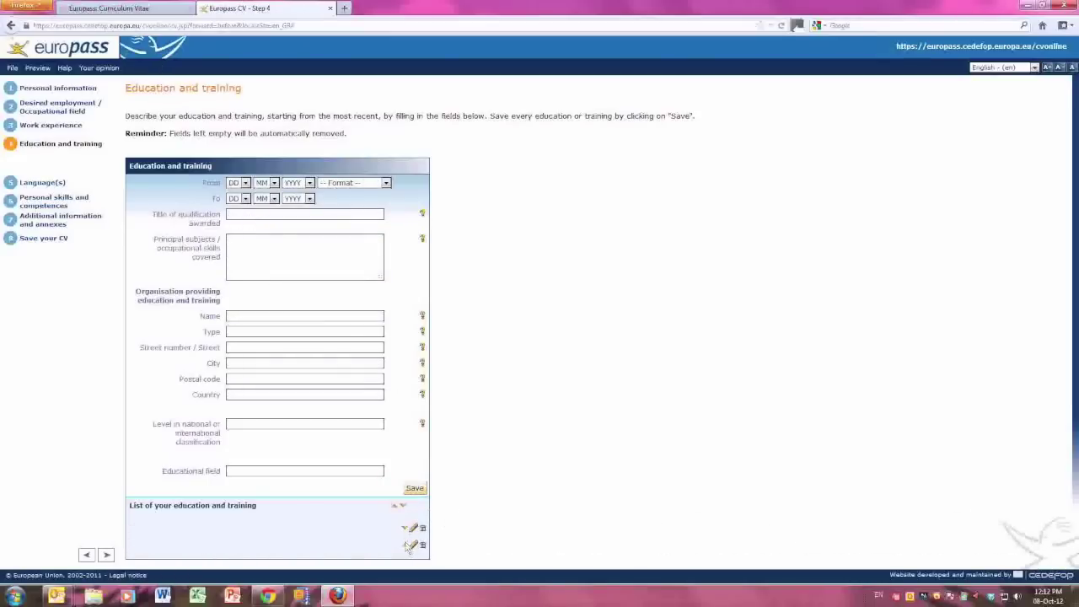
{"action": "left_click", "coordinate": [39, 184]}
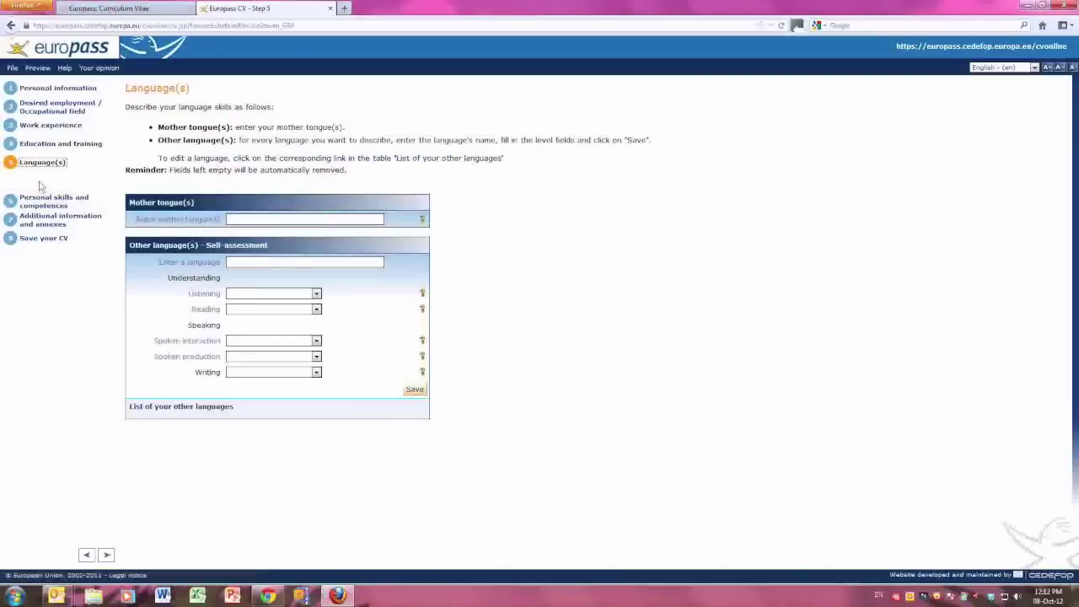
Record Maltese as mother tongue and add English as another language.
{"action": "type", "text": "Maltese"}
{"action": "left_click", "coordinate": [316, 231]}
{"action": "left_click", "coordinate": [309, 264]}
{"action": "type", "text": "Engl"}
{"action": "left_click", "coordinate": [310, 268]}
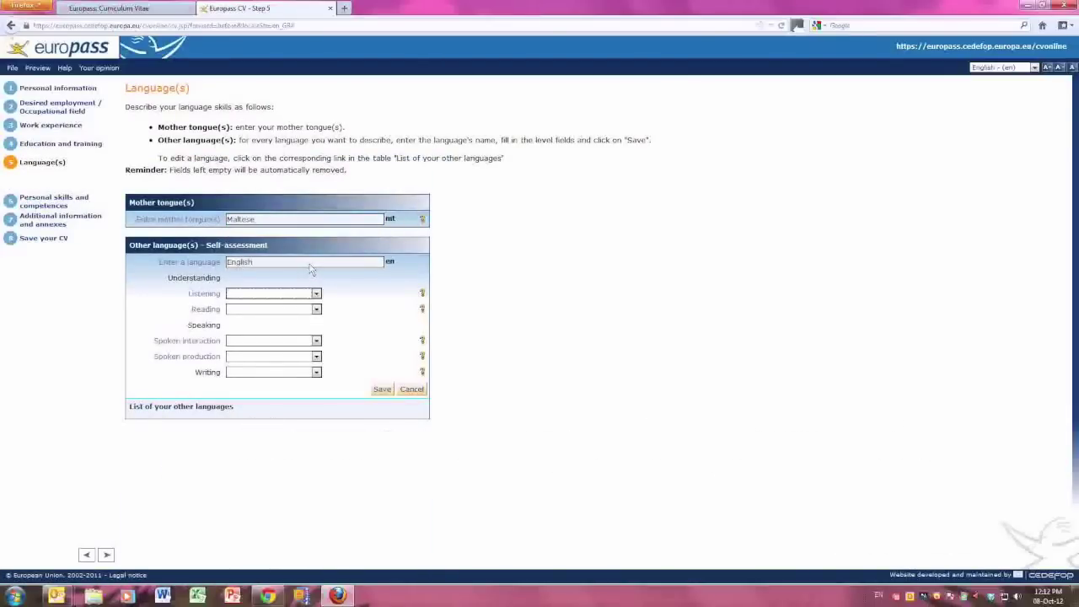
Rate English B2 for listening and reading, C1 for speaking and writing, and save it.
{"action": "left_click", "coordinate": [422, 295]}
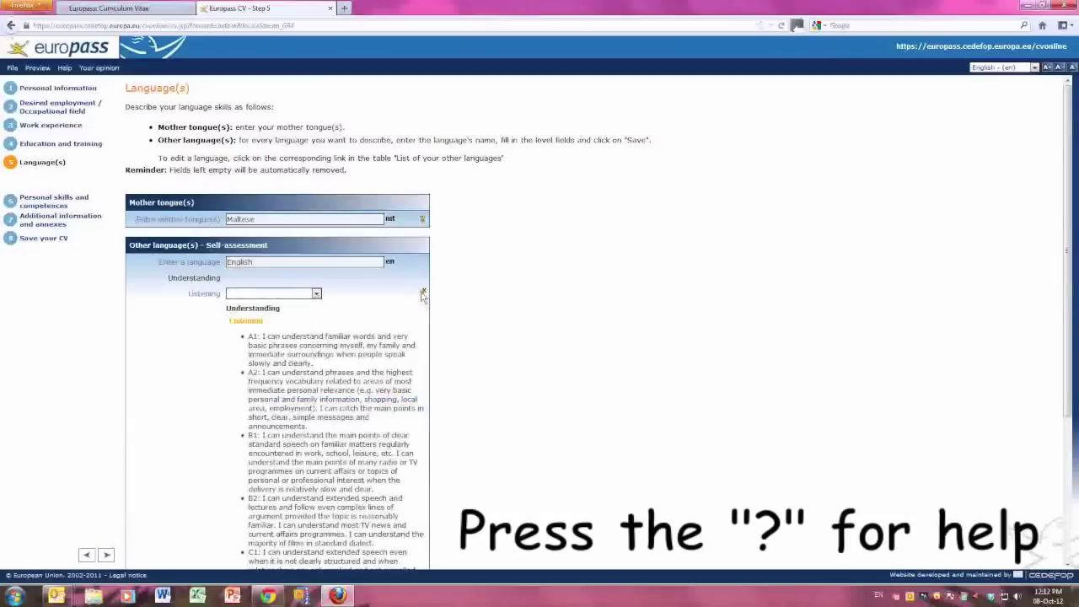
{"action": "left_click", "coordinate": [276, 294]}
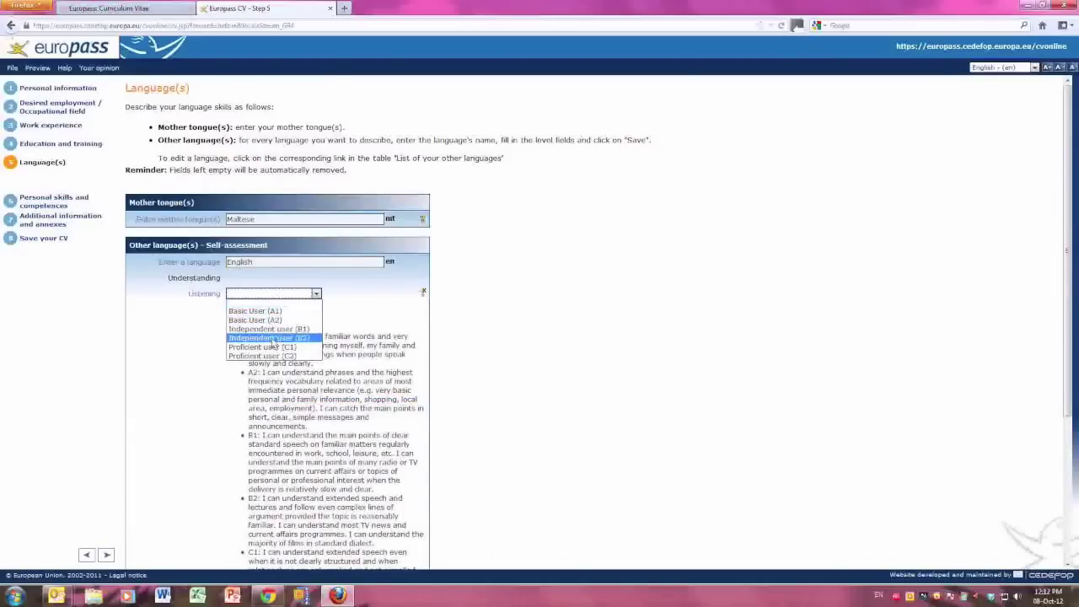
{"action": "left_click", "coordinate": [268, 337]}
{"action": "scroll", "coordinate": [309, 355], "scroll_direction": "down", "scroll_amount": 5}
{"action": "left_click", "coordinate": [278, 455]}
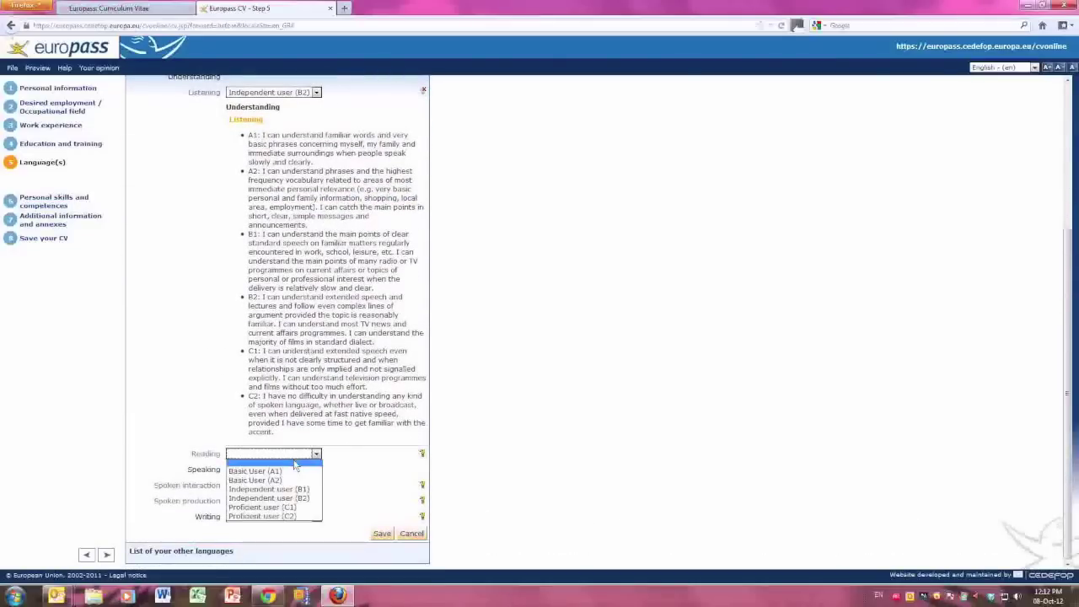
{"action": "left_click", "coordinate": [286, 494]}
{"action": "left_click", "coordinate": [287, 494]}
{"action": "left_click", "coordinate": [284, 553]}
{"action": "left_click", "coordinate": [285, 501]}
{"action": "left_click", "coordinate": [287, 554]}
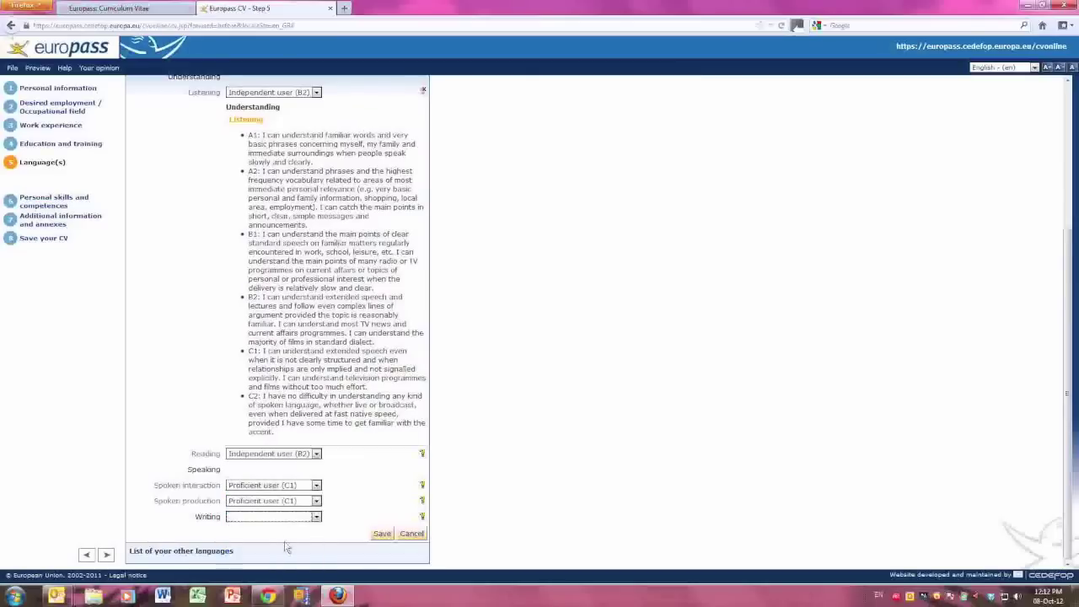
{"action": "left_click", "coordinate": [286, 516]}
{"action": "left_click", "coordinate": [287, 570]}
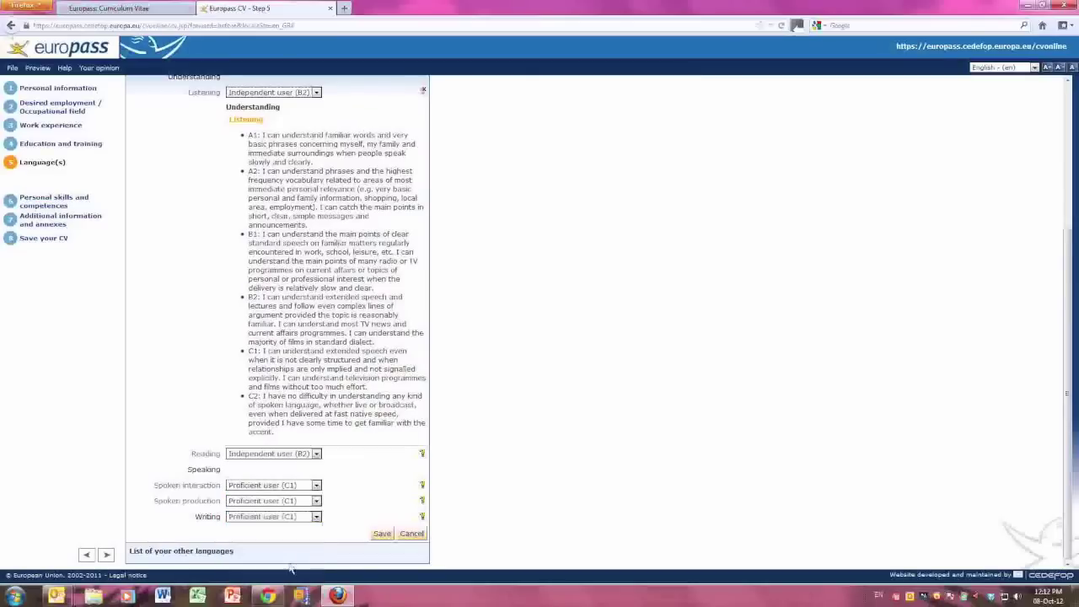
{"action": "left_click", "coordinate": [381, 534]}
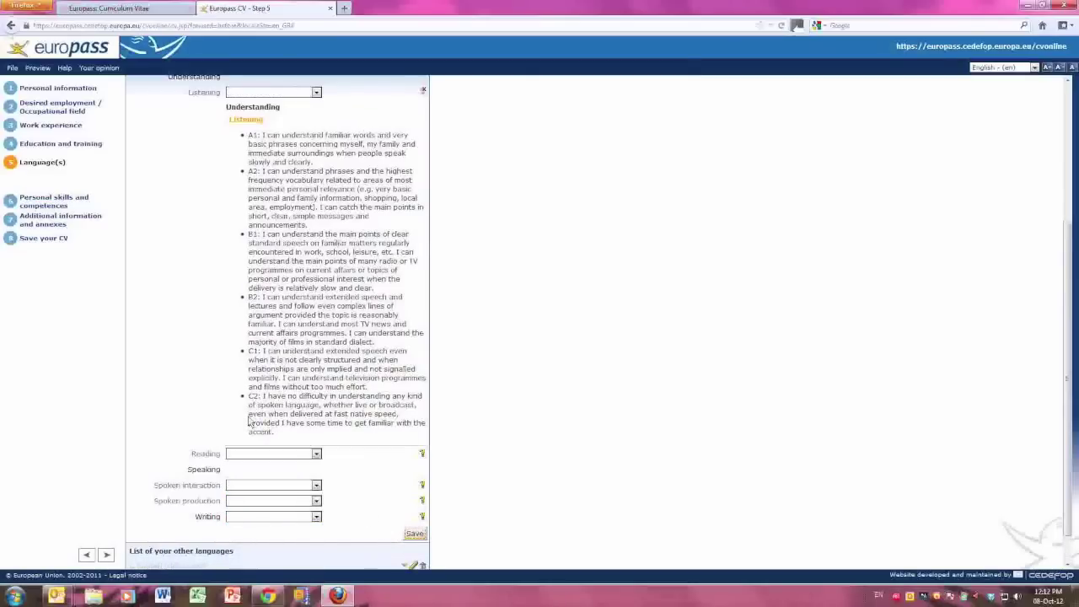
{"action": "left_click", "coordinate": [106, 554]}
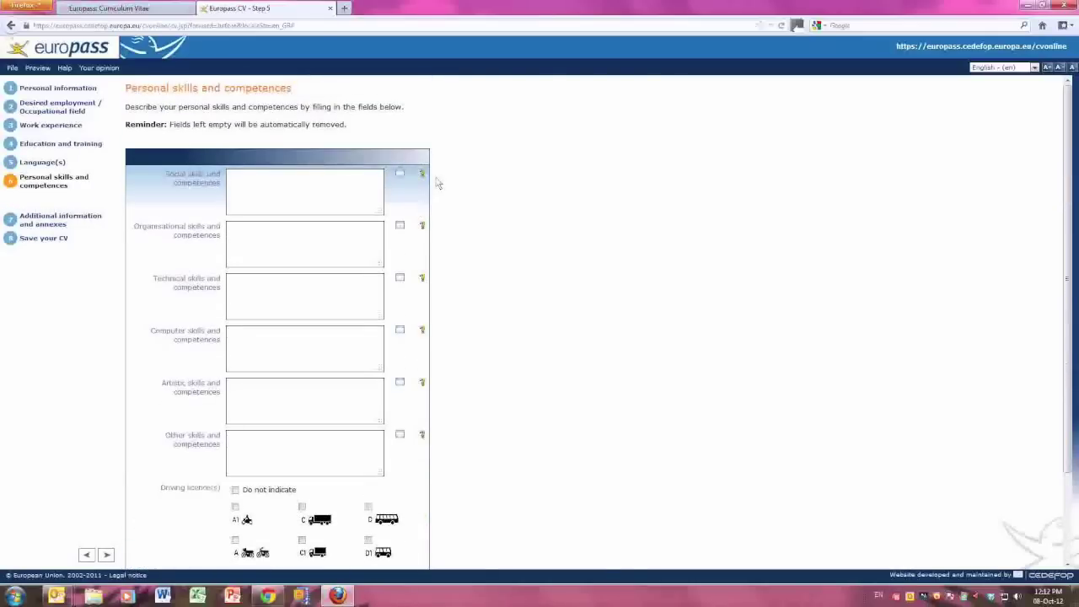
List four social skills, including own initiative and Hard Work, correcting the misspelt 'initiative'.
{"action": "left_click", "coordinate": [423, 175]}
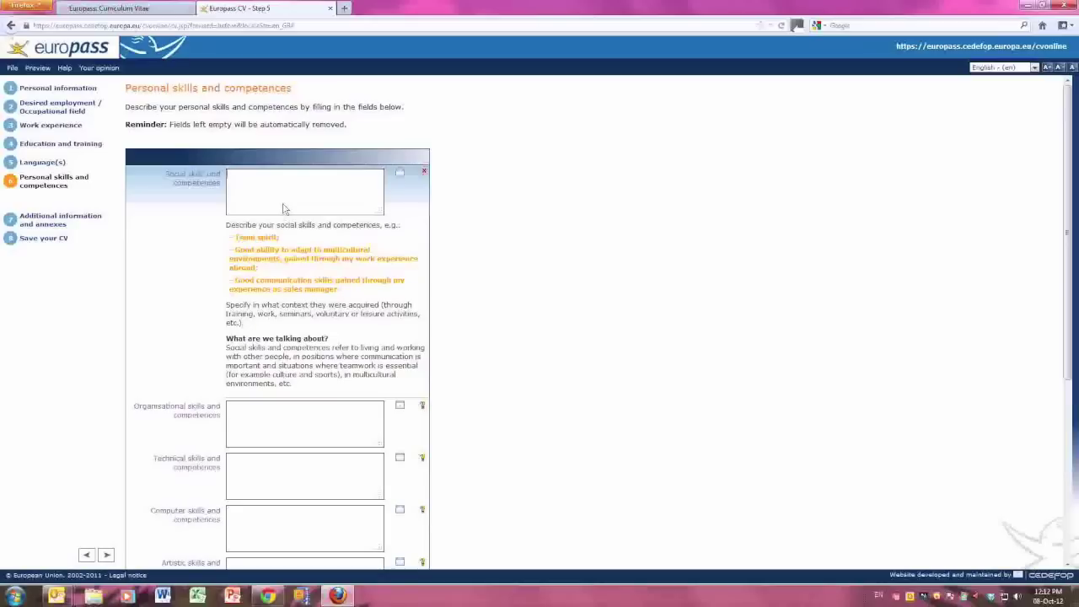
{"action": "type", "text": "aki own initiative"}
{"action": "right_click", "coordinate": [270, 173]}
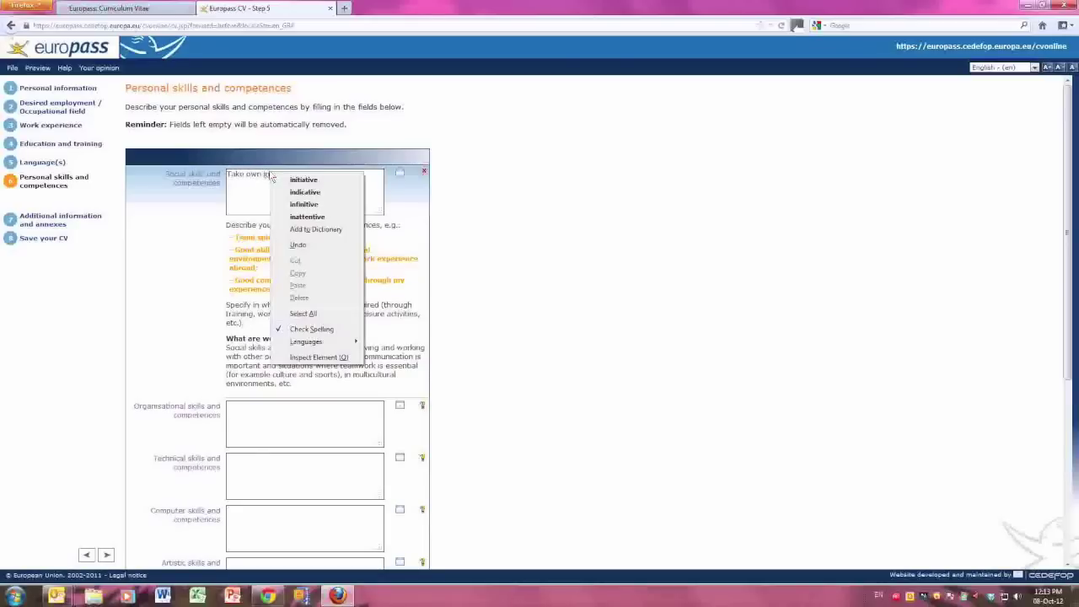
{"action": "left_click", "coordinate": [278, 183]}
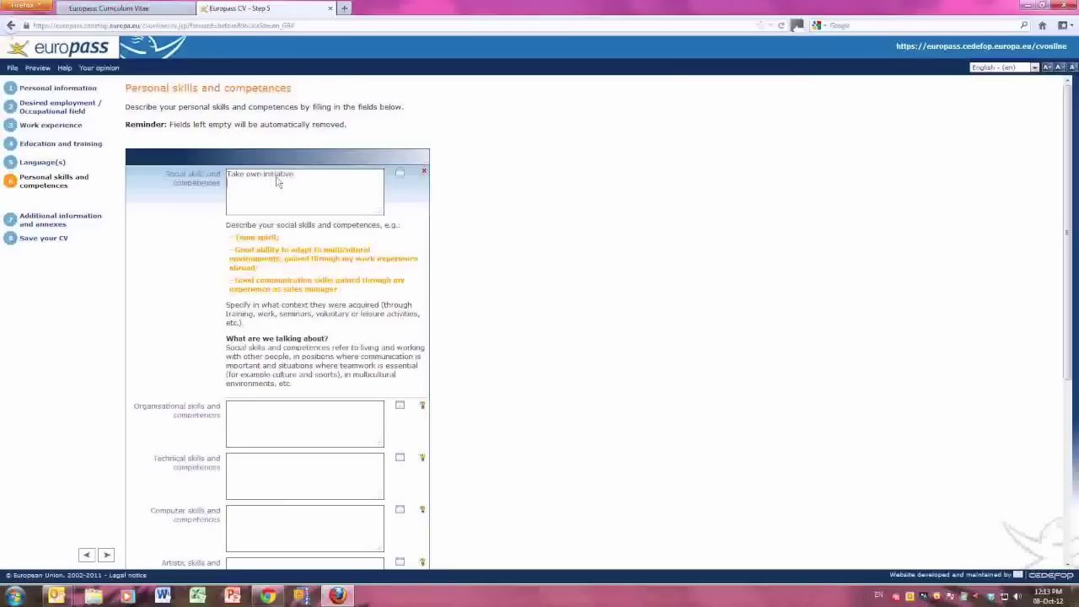
{"action": "type", "text": "sponsible"}
{"action": "key", "text": "Return"}
{"action": "type", "text": "Hard Work"}
{"action": "type", "text": "iented"}
{"action": "key", "text": "Tab"}
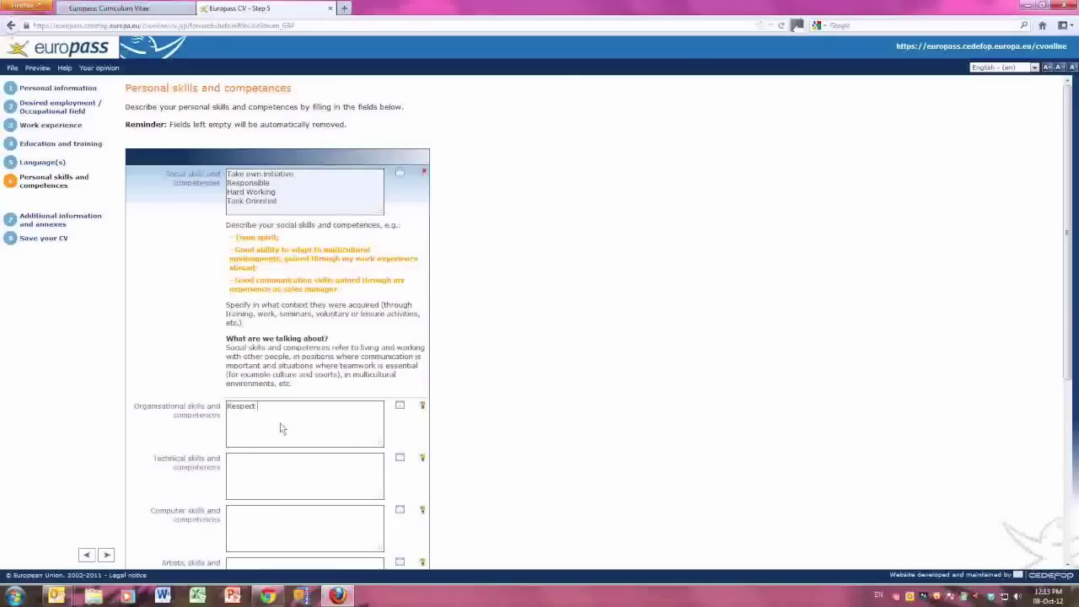
Enter the organisational skills Respect Deadlines, Assigning Priorities and Time Management.
{"action": "type", "text": "Respect Deadlines"}
{"action": "key", "text": "Return"}
{"action": "type", "text": "Ass"}
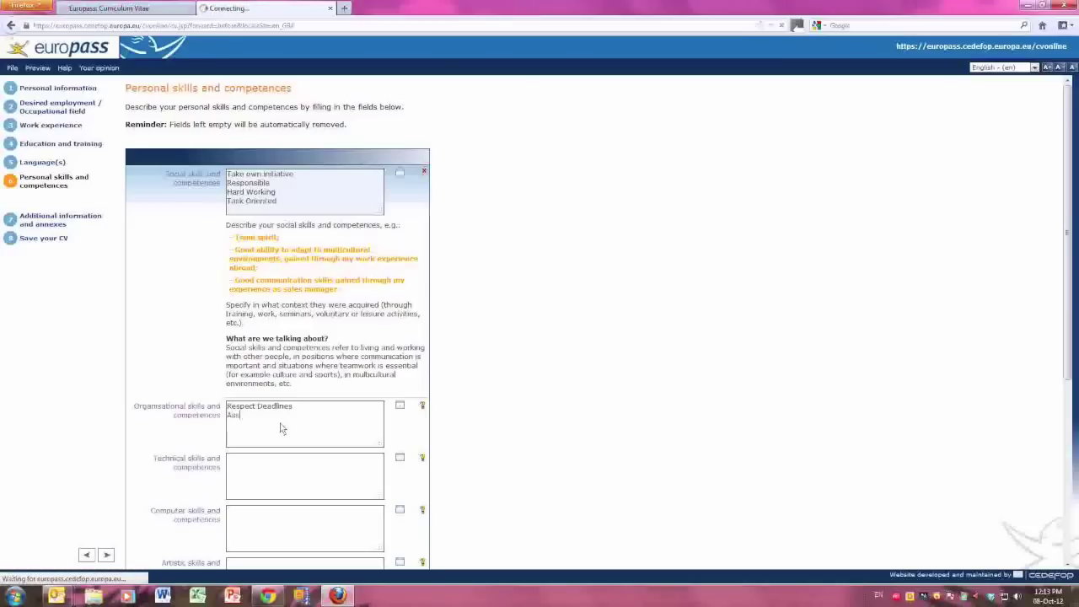
{"action": "type", "text": "igning Priorities"}
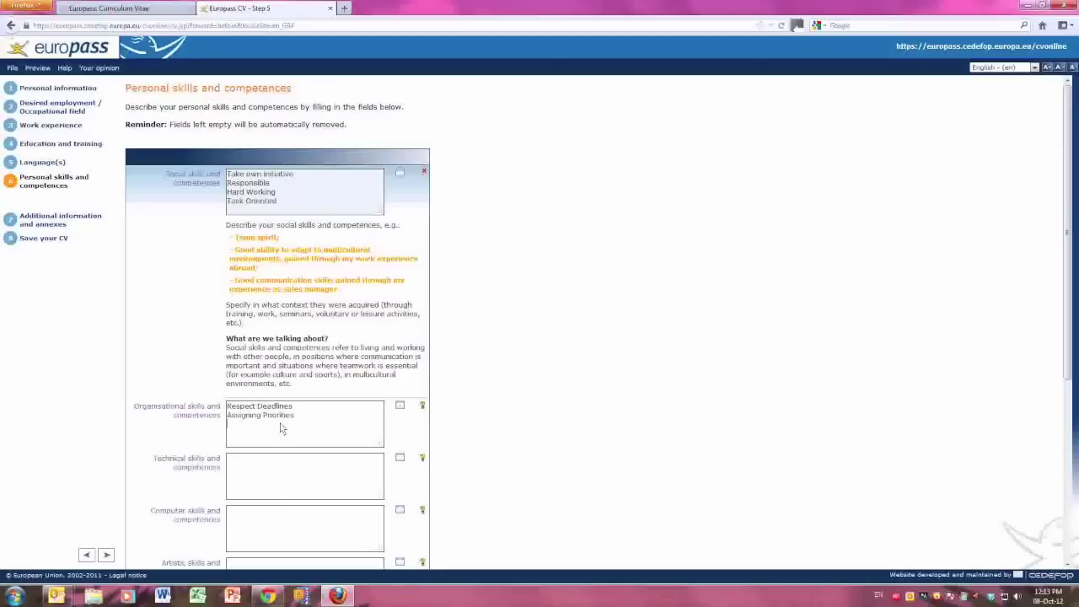
{"action": "type", "text": "anagement"}
{"action": "key", "text": "Tab"}
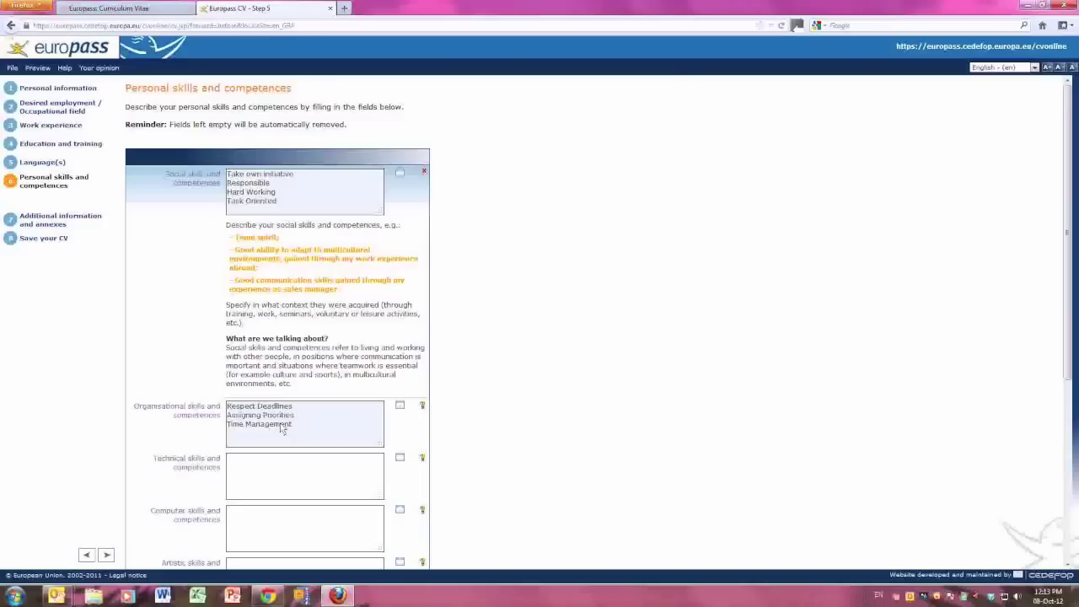
Fill in technical skills (working methodically), ECDL Core computer skills and Fret Work artistic skills.
{"action": "type", "text": "Working methodically by observation"}
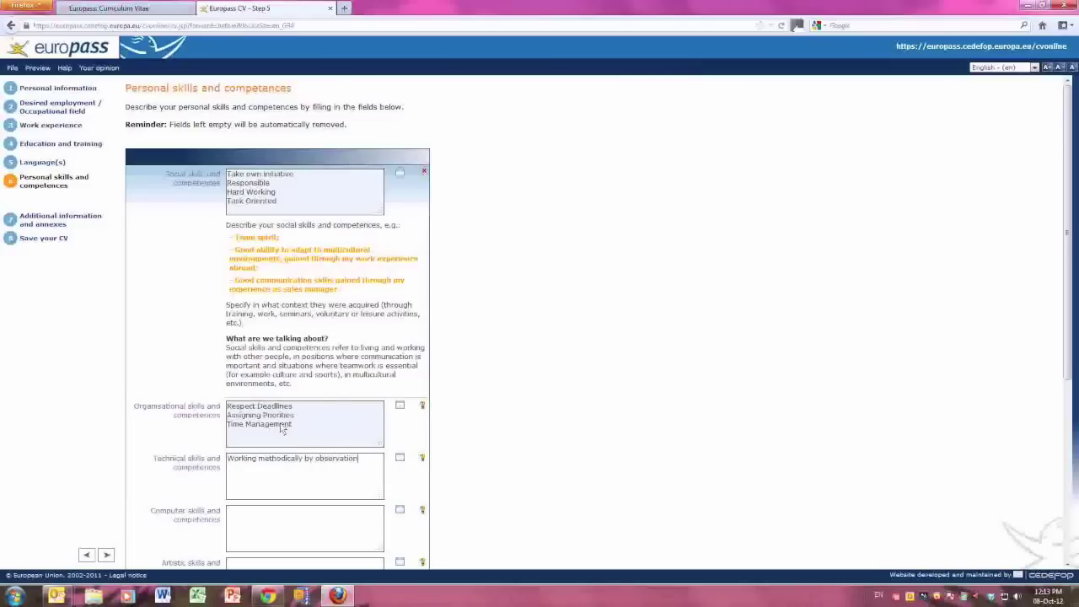
{"action": "type", "text": ", assessment and intervention"}
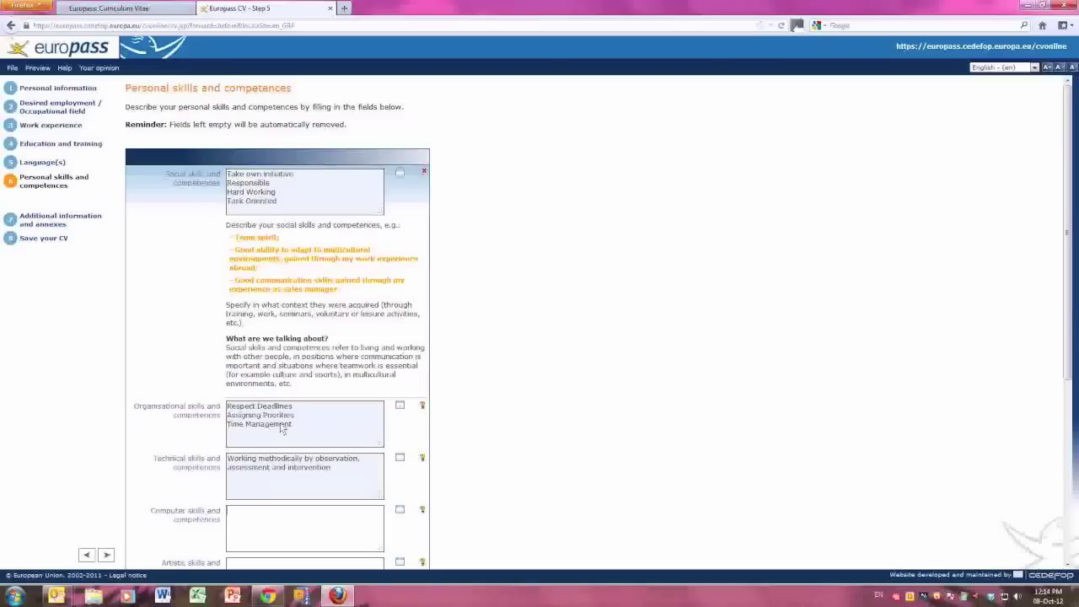
{"action": "type", "text": "L Core"}
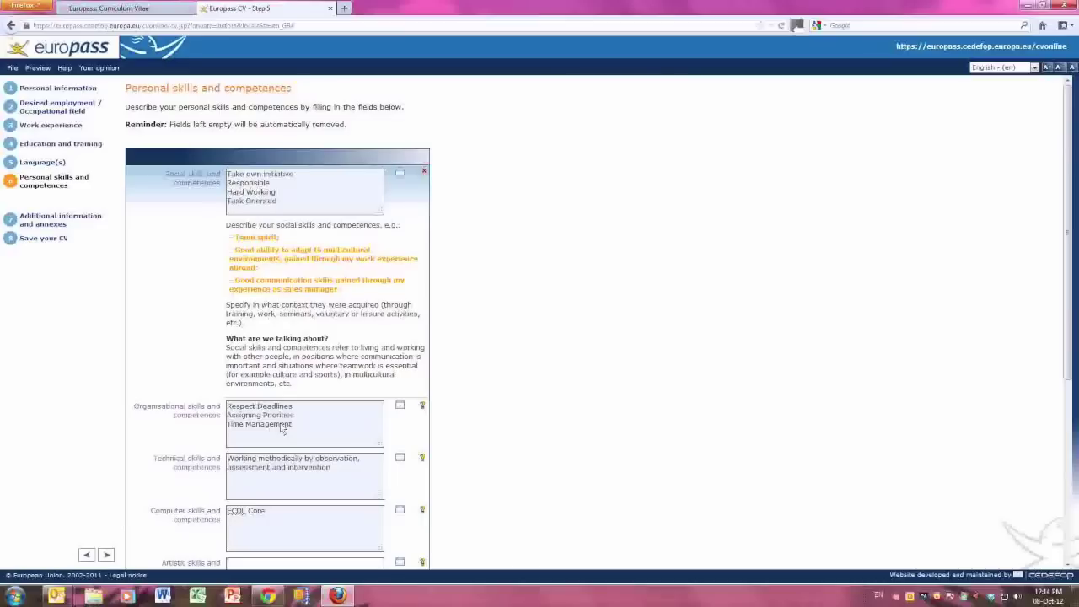
{"action": "type", "text": "Fret Work"}
Tick the A1, A and B driving licence categories.
{"action": "scroll", "coordinate": [282, 429], "scroll_direction": "down", "scroll_amount": 2}
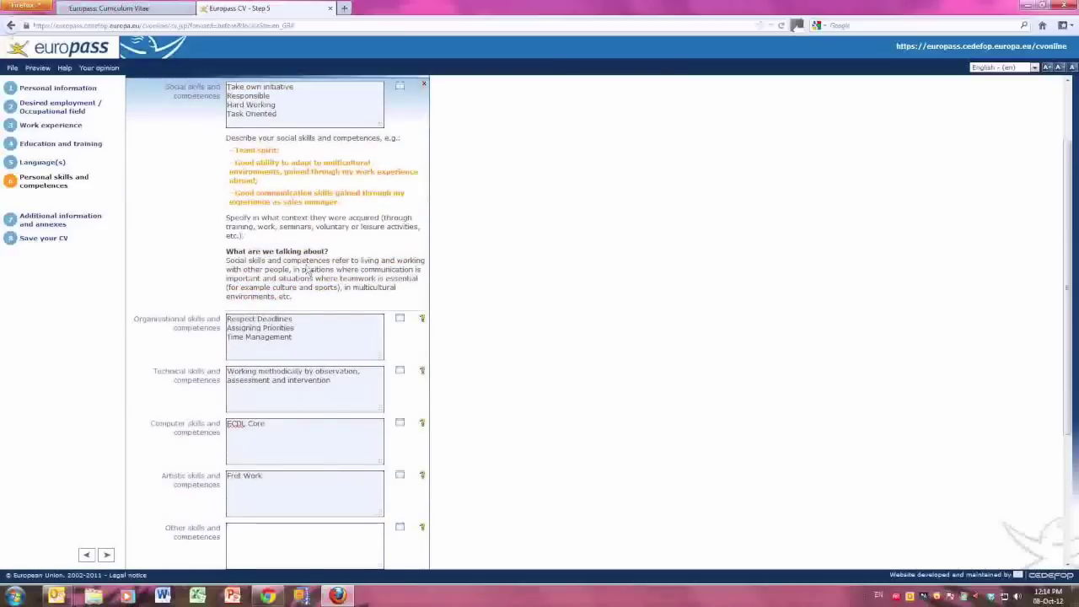
{"action": "scroll", "coordinate": [337, 286], "scroll_direction": "down", "scroll_amount": 5}
{"action": "left_click", "coordinate": [235, 403]}
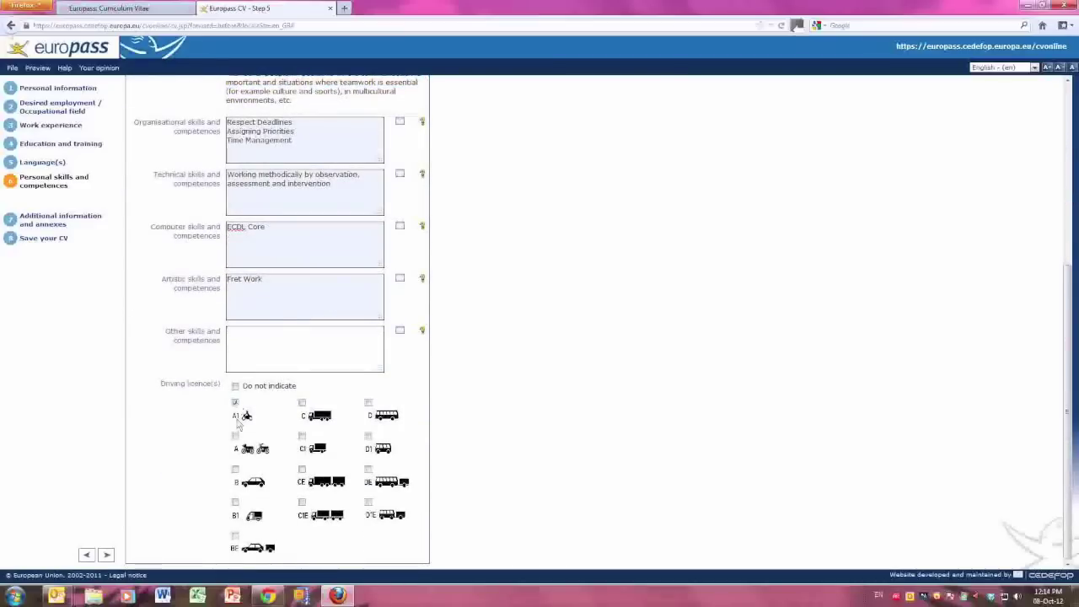
{"action": "left_click", "coordinate": [236, 438]}
{"action": "left_click", "coordinate": [236, 470]}
Advance to Additional information and annexes and view the guidance for both fields.
{"action": "left_click", "coordinate": [106, 555]}
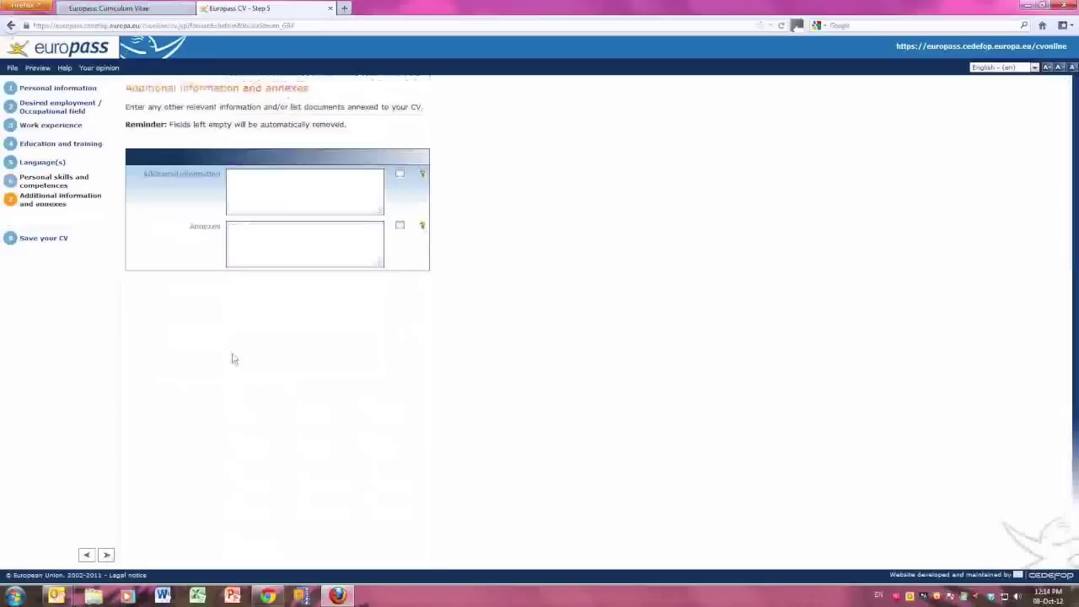
{"action": "left_click", "coordinate": [421, 176]}
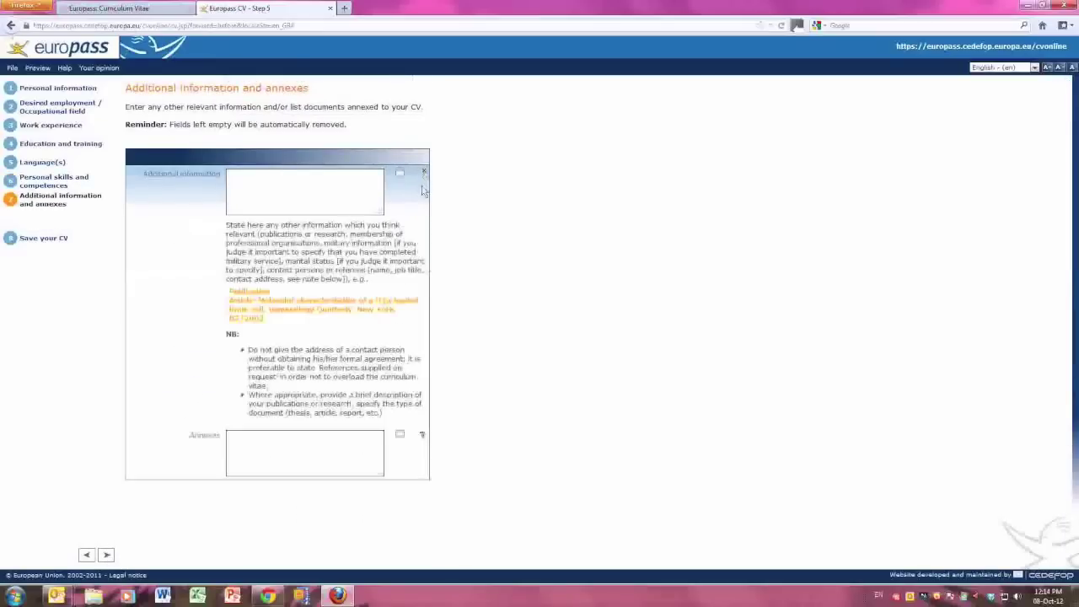
{"action": "left_click", "coordinate": [421, 434]}
{"action": "scroll", "coordinate": [202, 417], "scroll_direction": "down", "scroll_amount": 2}
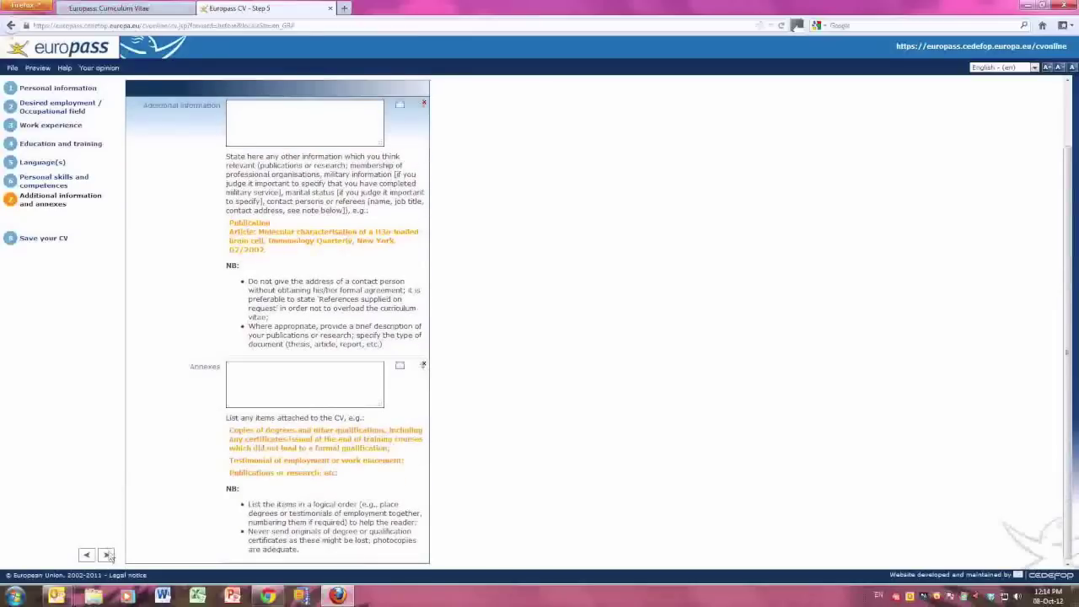
On Save your CV, review each format's description and download the CV as Adobe PDF.
{"action": "left_click", "coordinate": [107, 555]}
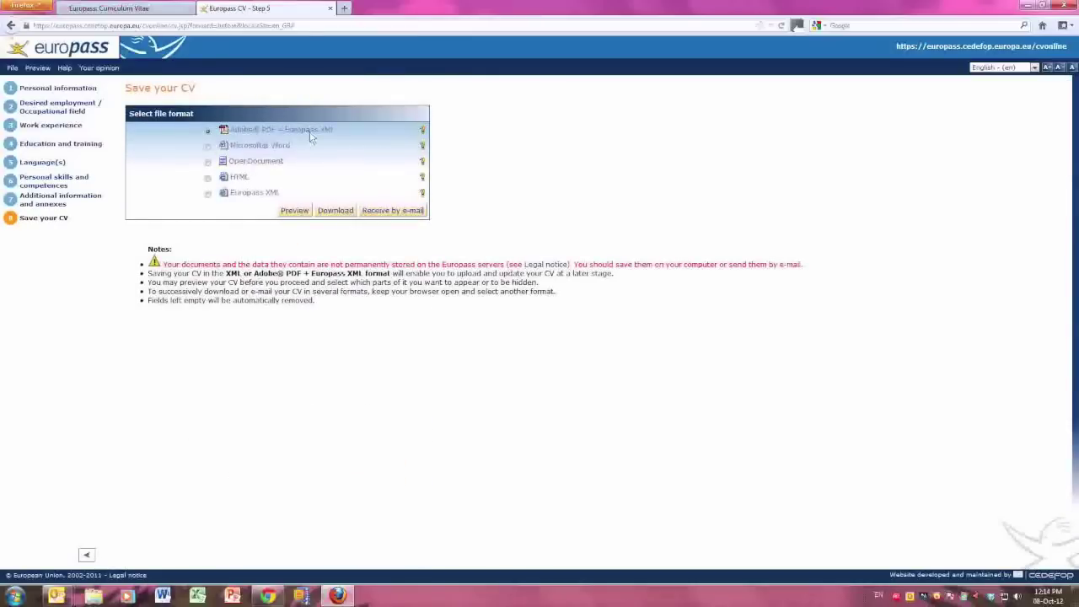
{"action": "left_click", "coordinate": [422, 129]}
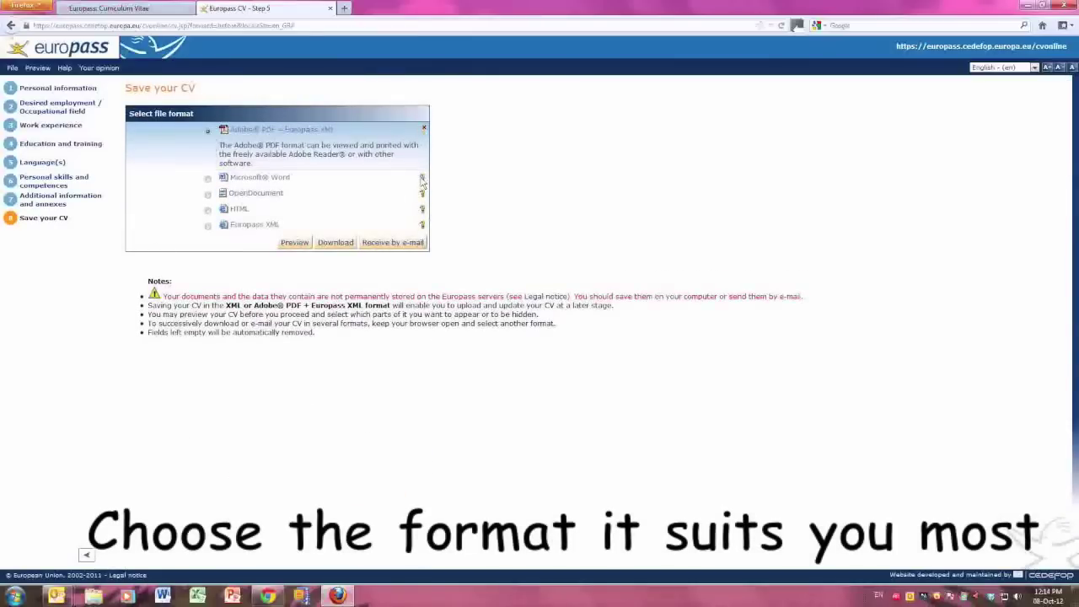
{"action": "left_click", "coordinate": [422, 177]}
{"action": "left_click", "coordinate": [422, 217]}
{"action": "left_click", "coordinate": [422, 255]}
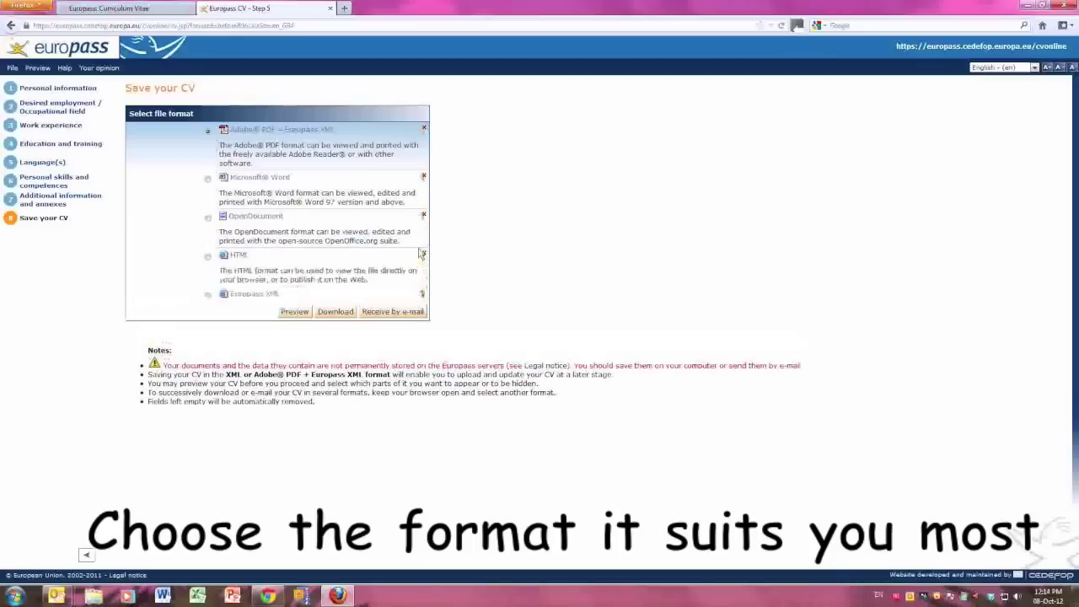
{"action": "left_click", "coordinate": [422, 294]}
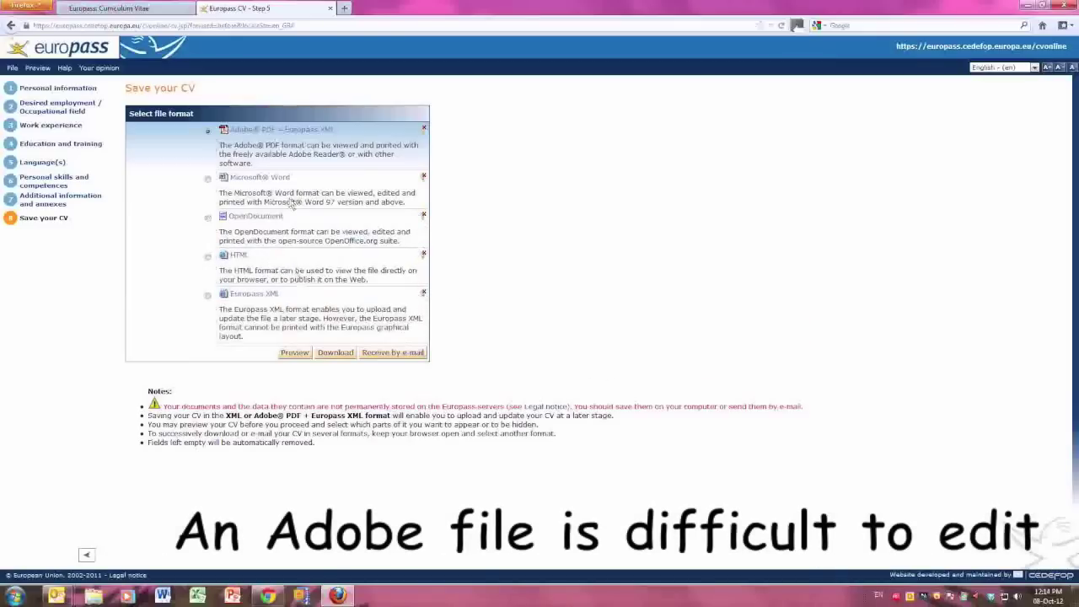
{"action": "left_click", "coordinate": [352, 354]}
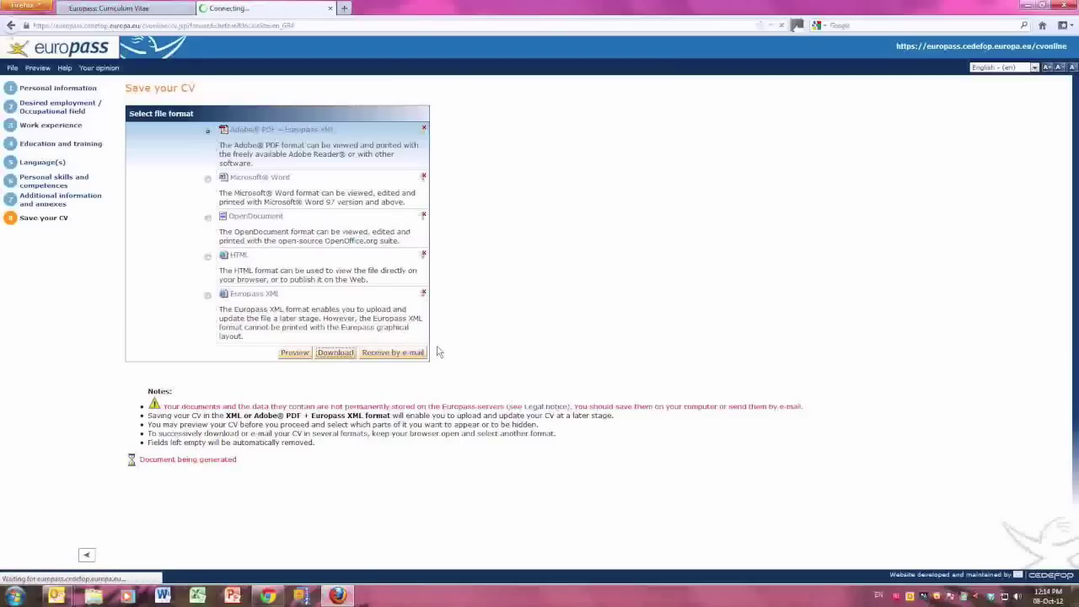
Save the generated CV PDF to disk and open it from the downloads list.
{"action": "left_click", "coordinate": [580, 361]}
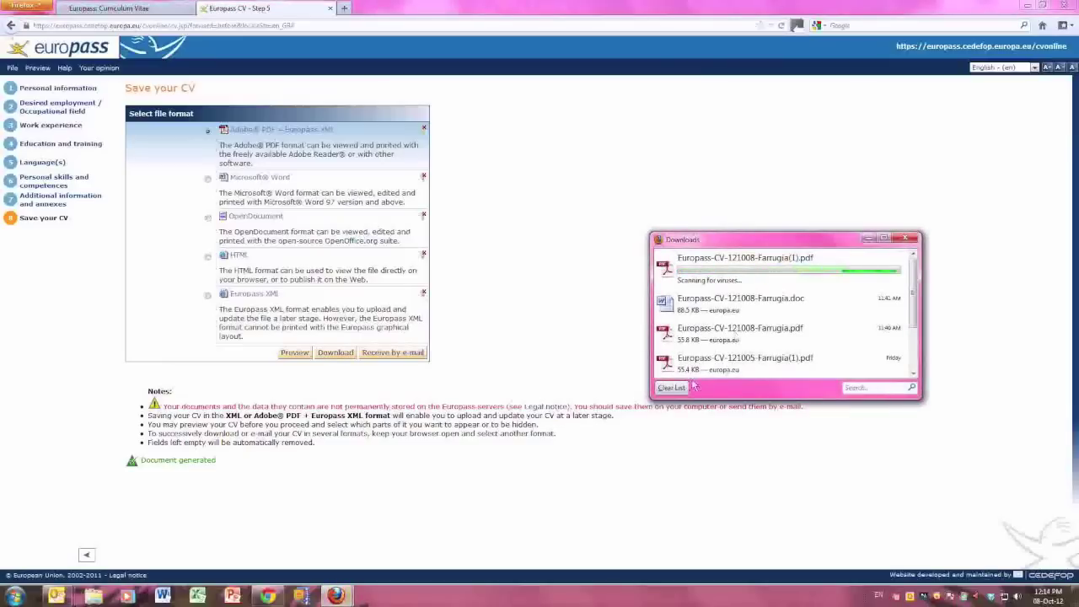
{"action": "double_click", "coordinate": [707, 259]}
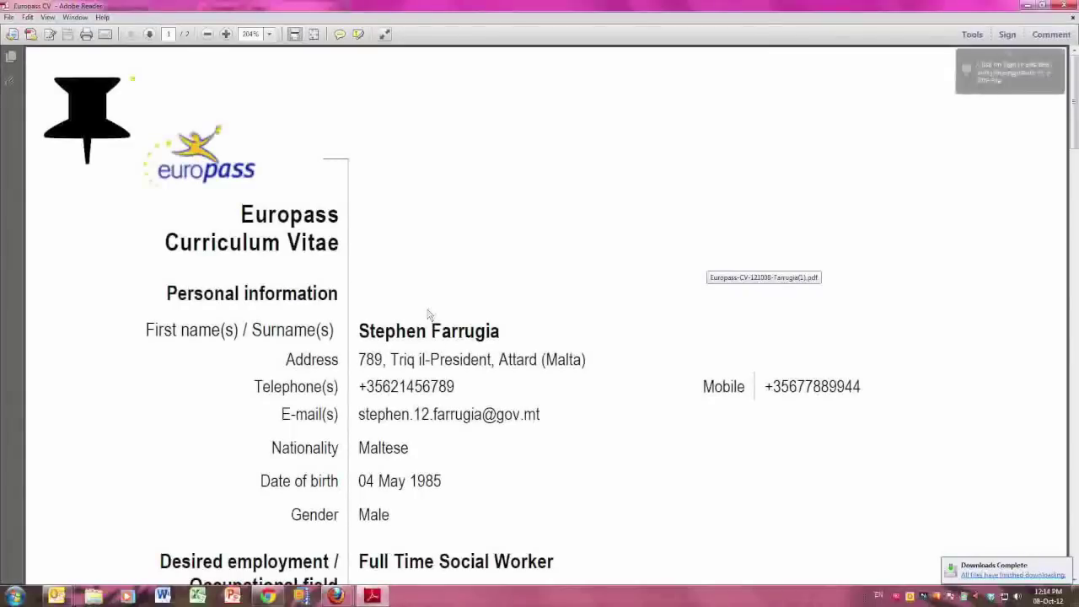
Zoom the CV PDF out to 125%, scroll through it, then close Adobe Reader.
{"action": "left_click", "coordinate": [206, 35]}
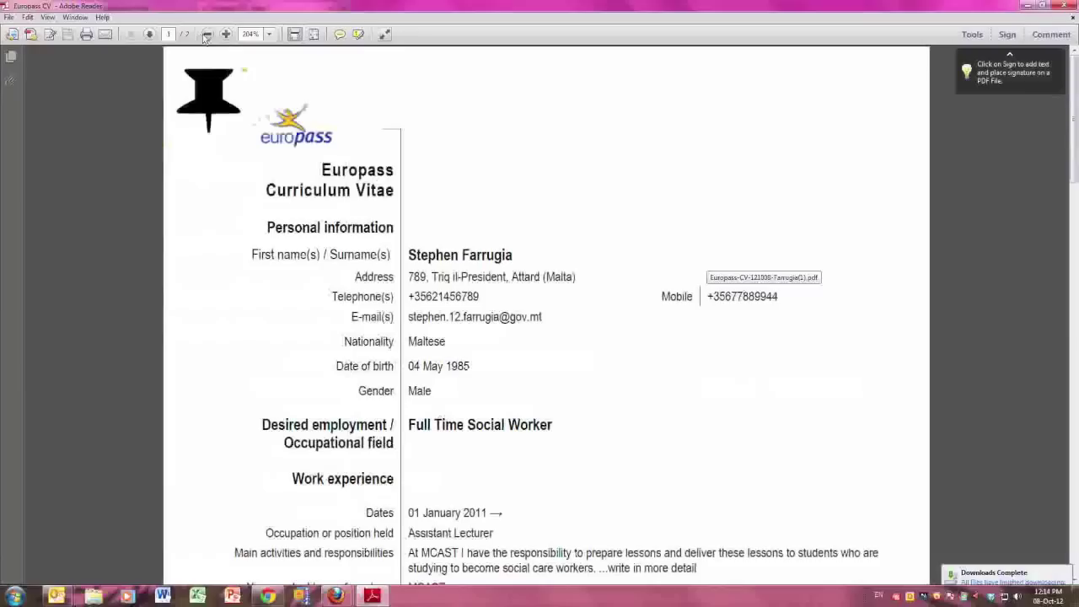
{"action": "left_click", "coordinate": [207, 34]}
{"action": "scroll", "coordinate": [624, 428], "scroll_direction": "down", "scroll_amount": 10}
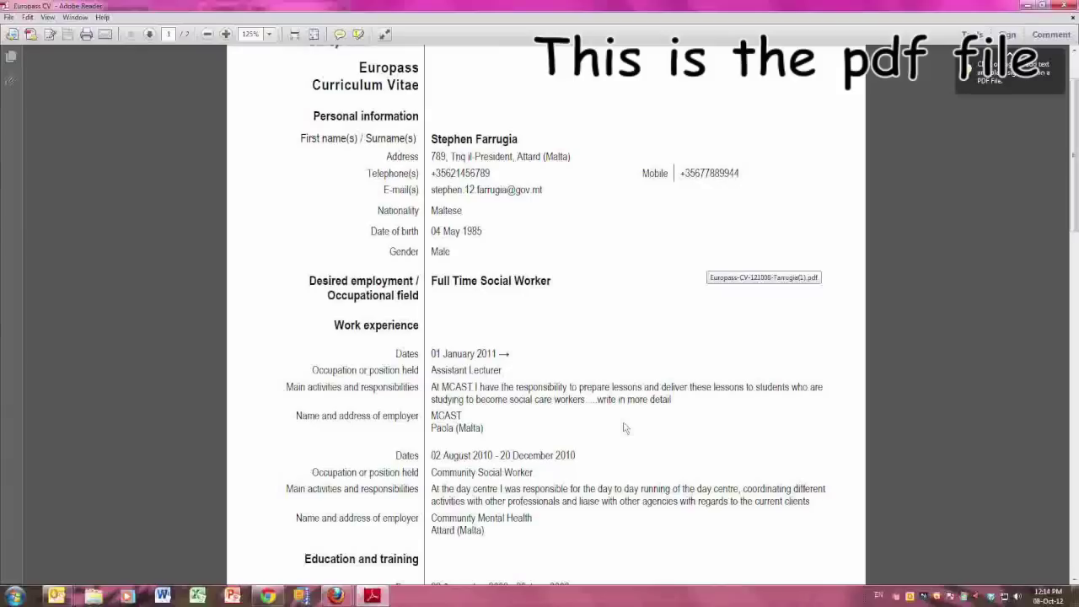
{"action": "scroll", "coordinate": [625, 425], "scroll_direction": "down", "scroll_amount": 4}
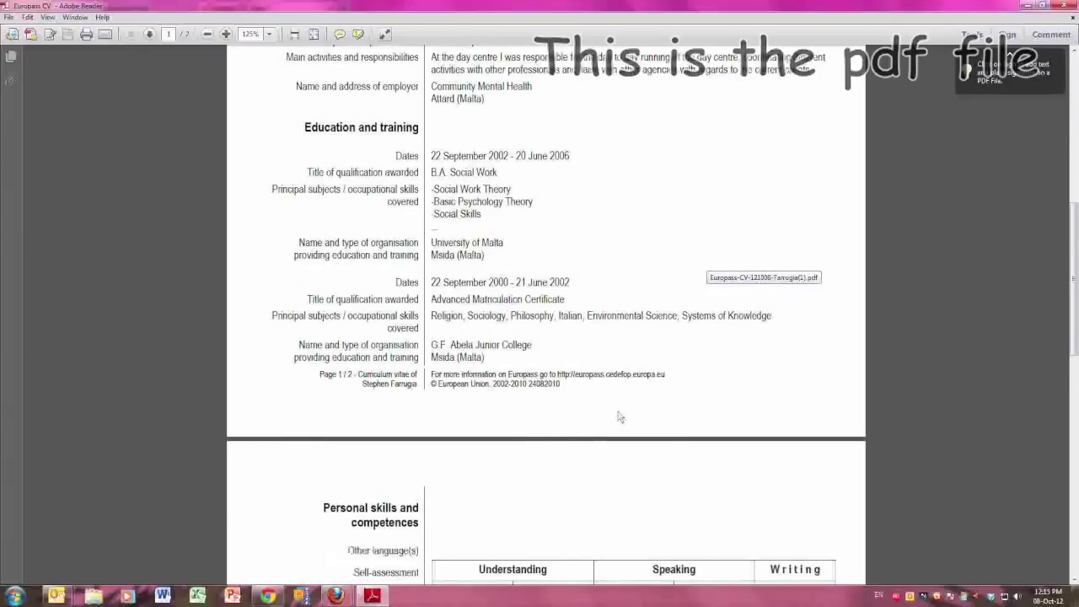
{"action": "left_click", "coordinate": [1073, 7]}
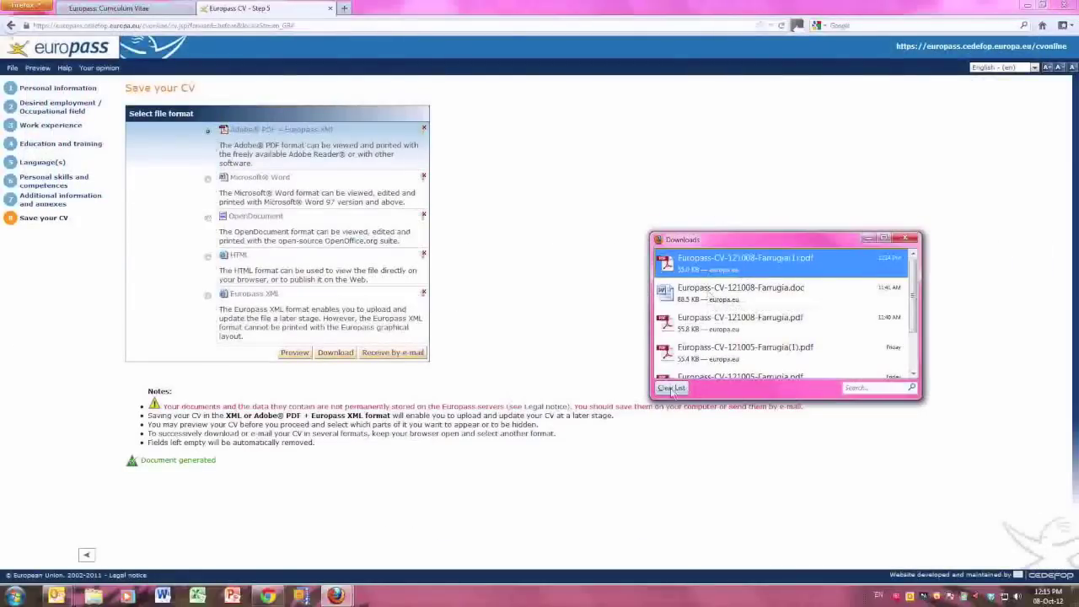
Clear the old downloads and save the CV as a Microsoft Word file.
{"action": "left_click", "coordinate": [671, 387]}
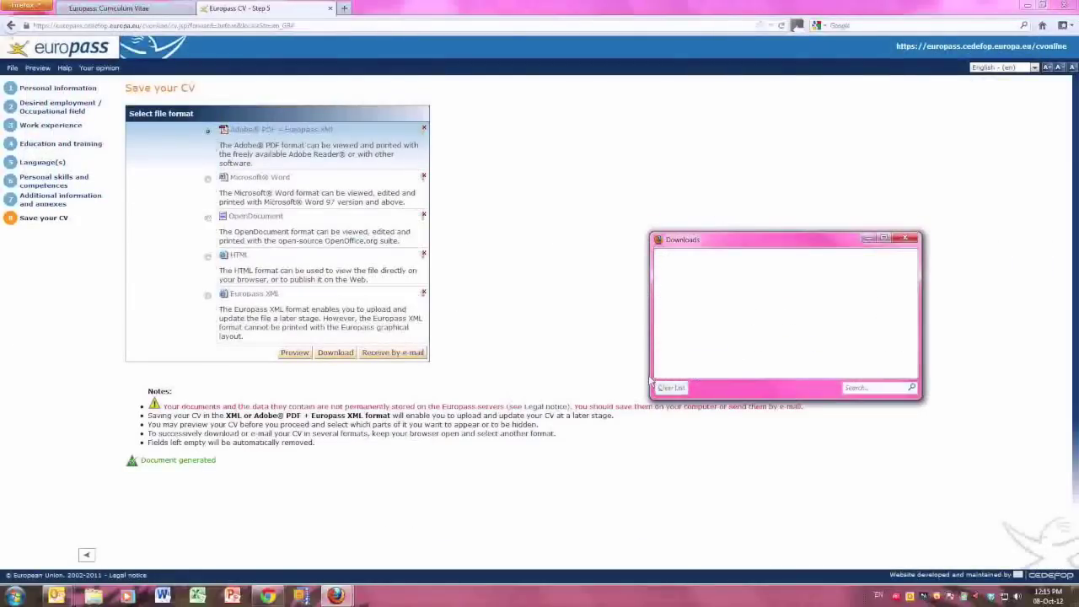
{"action": "left_click", "coordinate": [208, 179]}
{"action": "left_click", "coordinate": [335, 352]}
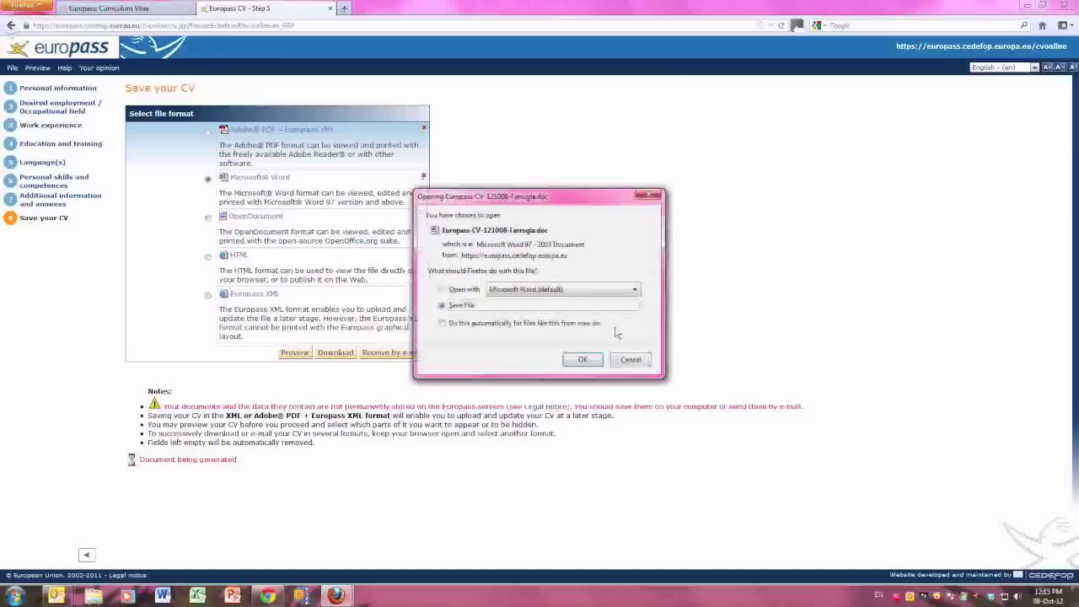
{"action": "left_click", "coordinate": [587, 362]}
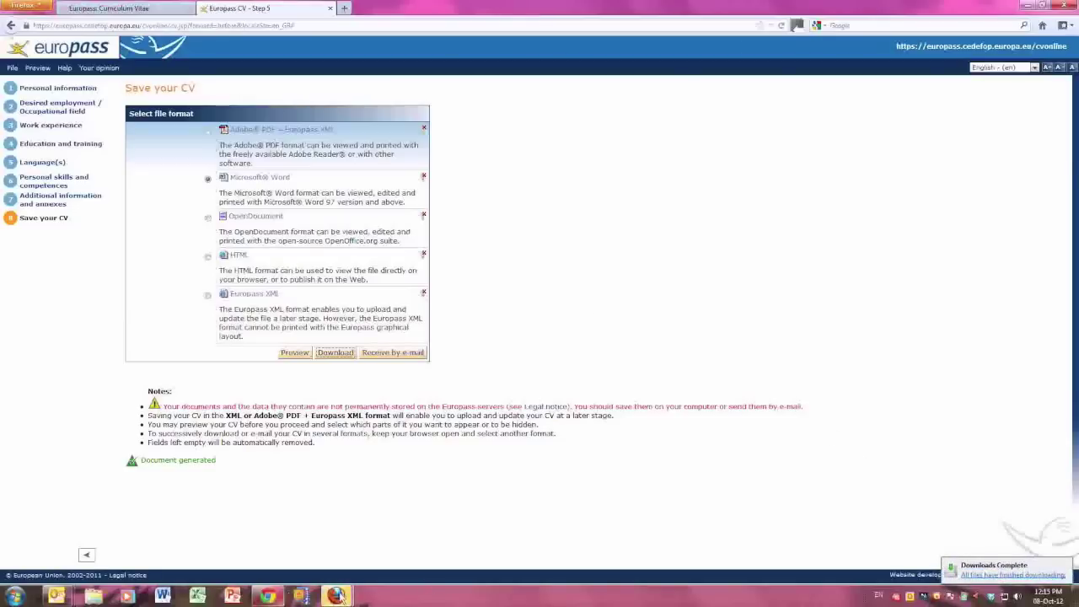
Open the downloaded Word CV from the downloads list.
{"action": "mouse_move", "coordinate": [337, 595]}
{"action": "left_click", "coordinate": [399, 550]}
{"action": "left_click", "coordinate": [752, 266]}
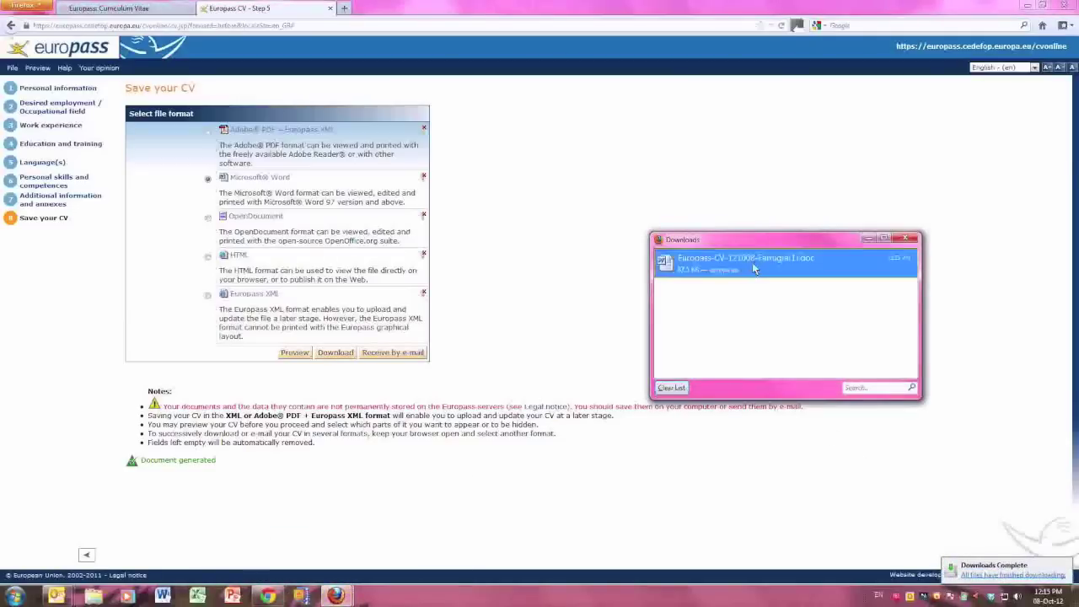
{"action": "double_click", "coordinate": [753, 267]}
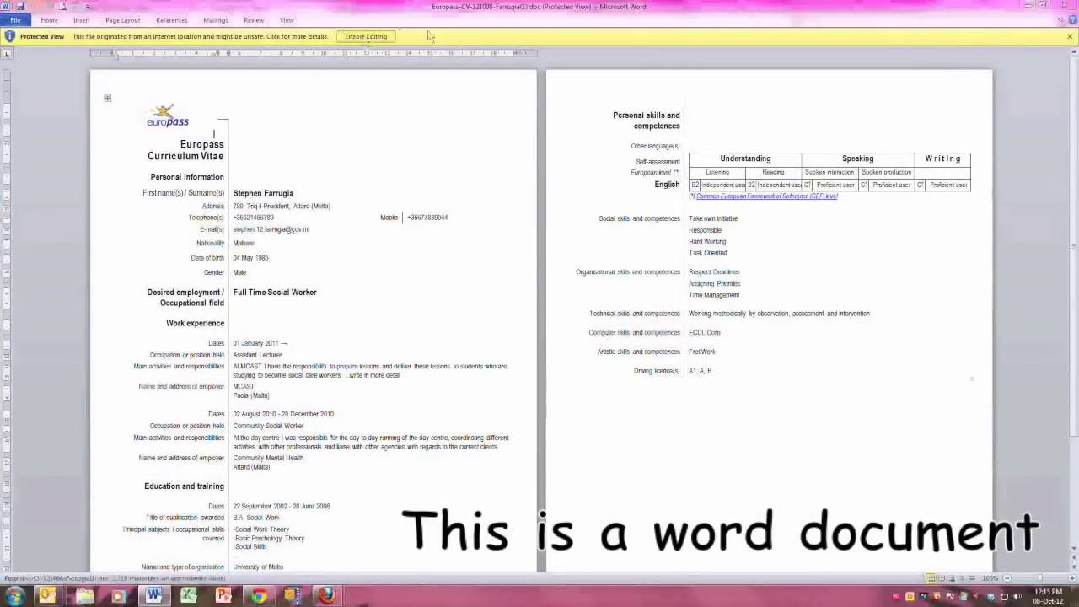
Enable editing, change 'Social Worker' to 'Care Worker', then close Word and the downloads list.
{"action": "left_click", "coordinate": [366, 36]}
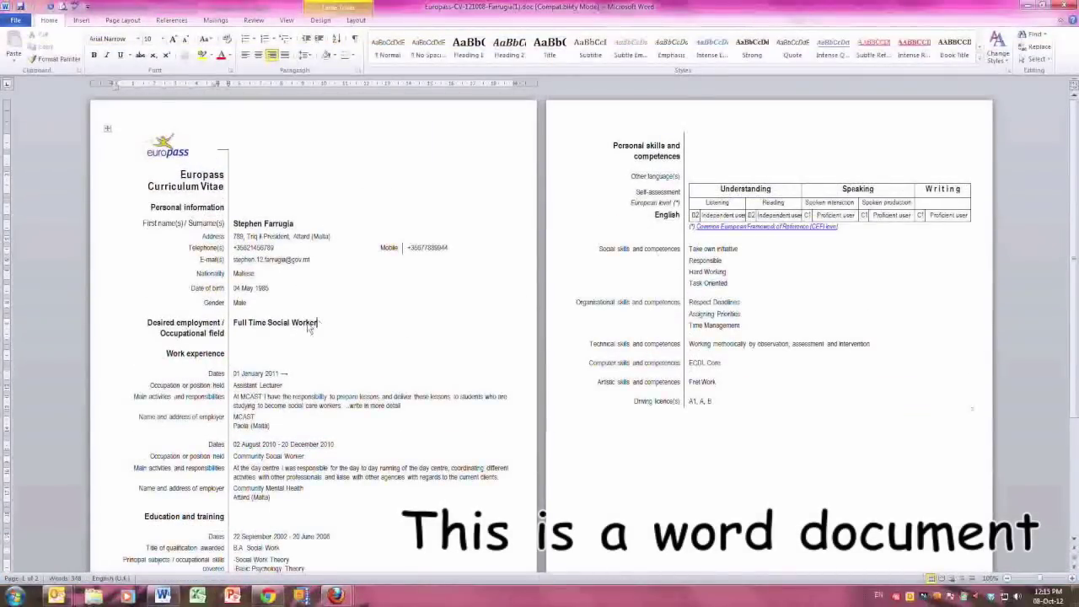
{"action": "left_click_drag", "start_coordinate": [319, 326], "coordinate": [267, 324]}
{"action": "type", "text": "Care Worker"}
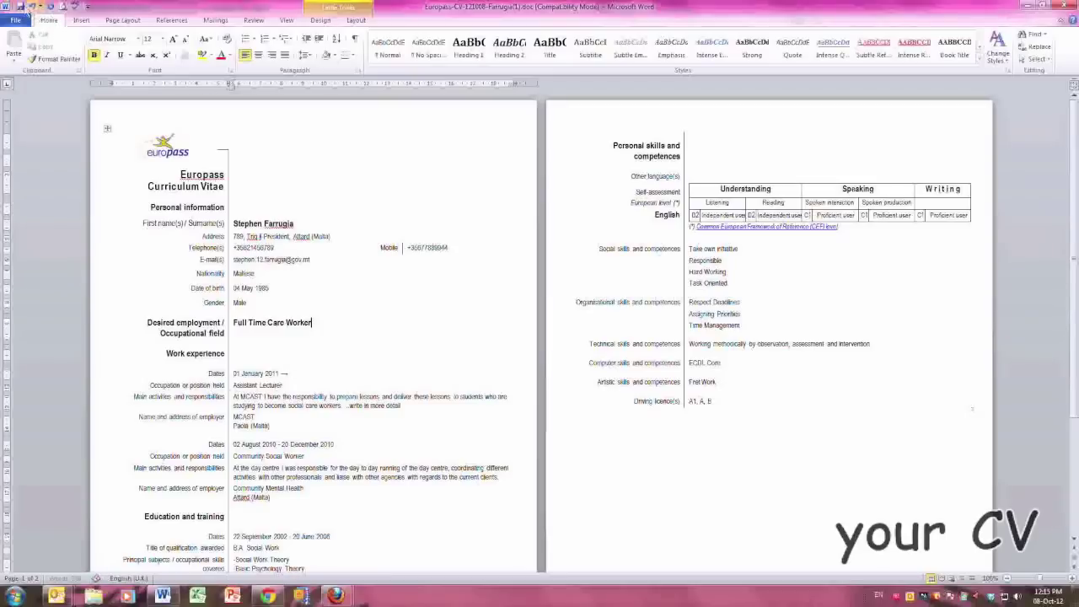
{"action": "left_click", "coordinate": [1064, 6]}
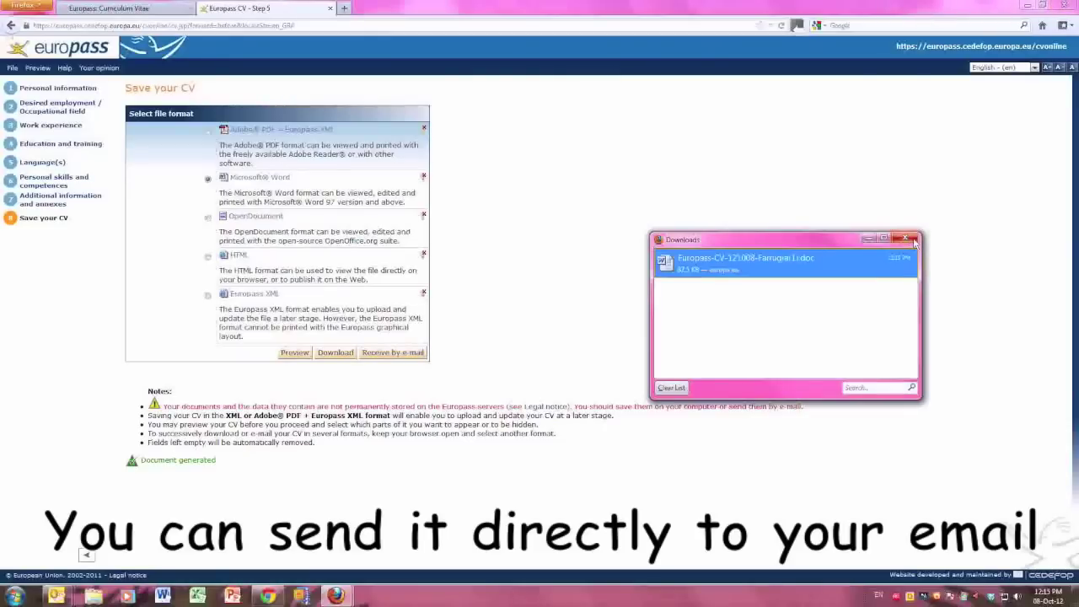
{"action": "left_click", "coordinate": [915, 240]}
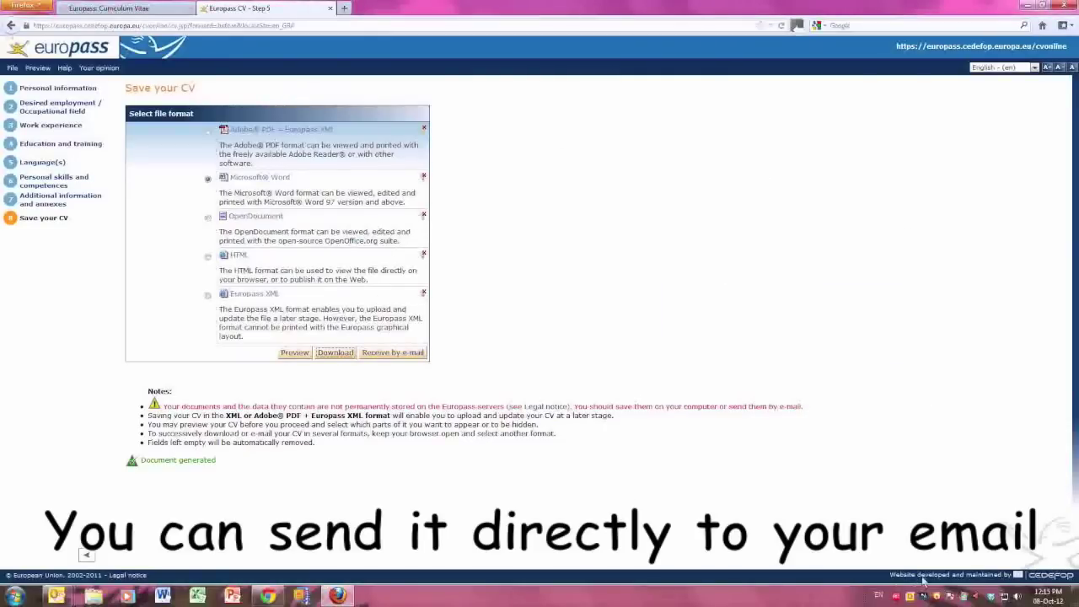